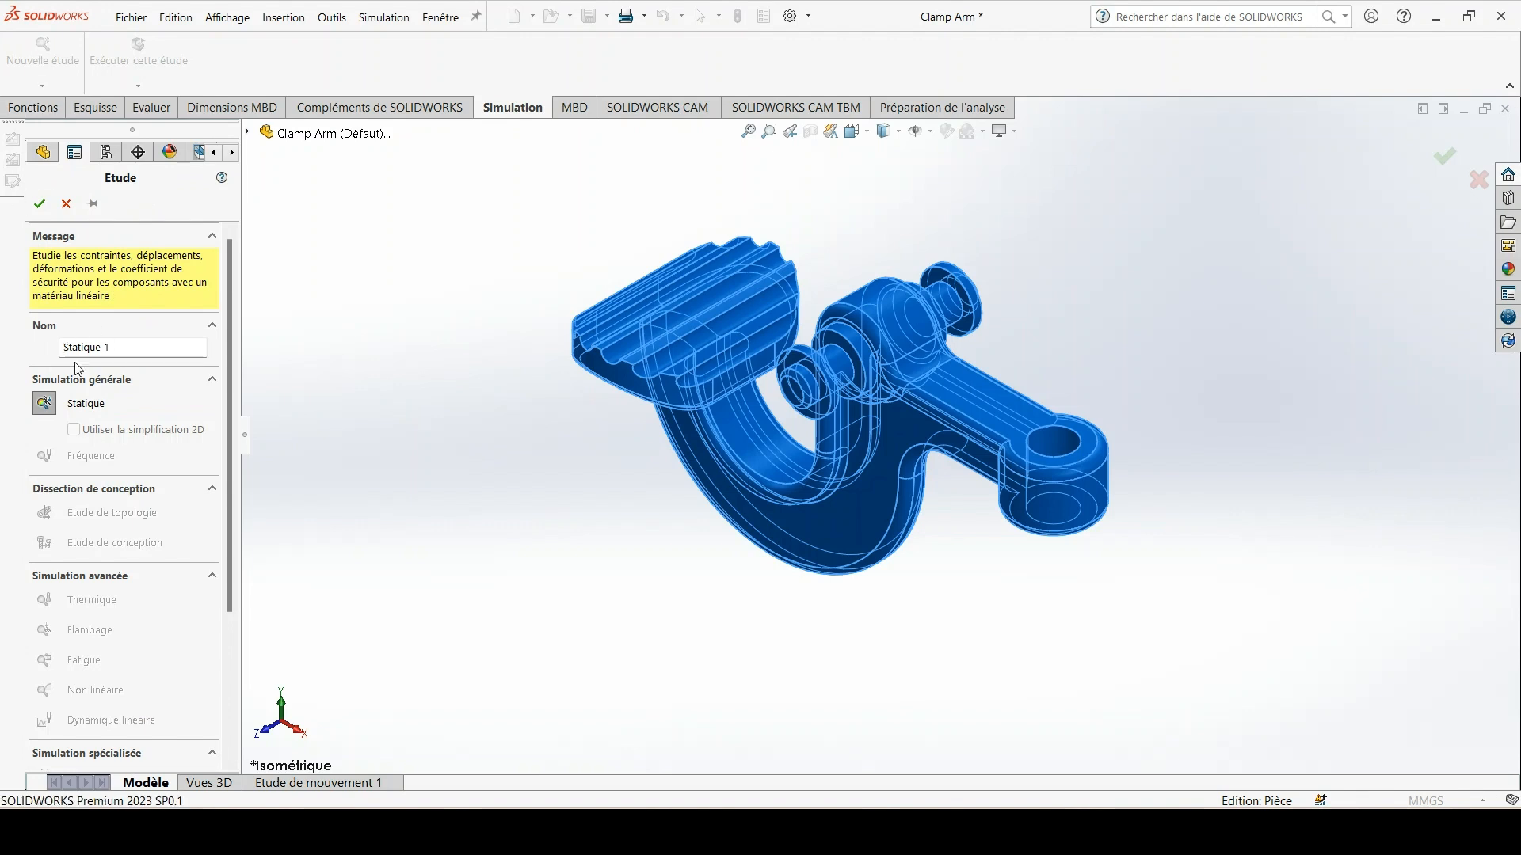
- Create the static study Statique 1 and apply AISI 304 steel to all bodies of the Clamp Arm
click(39, 204)
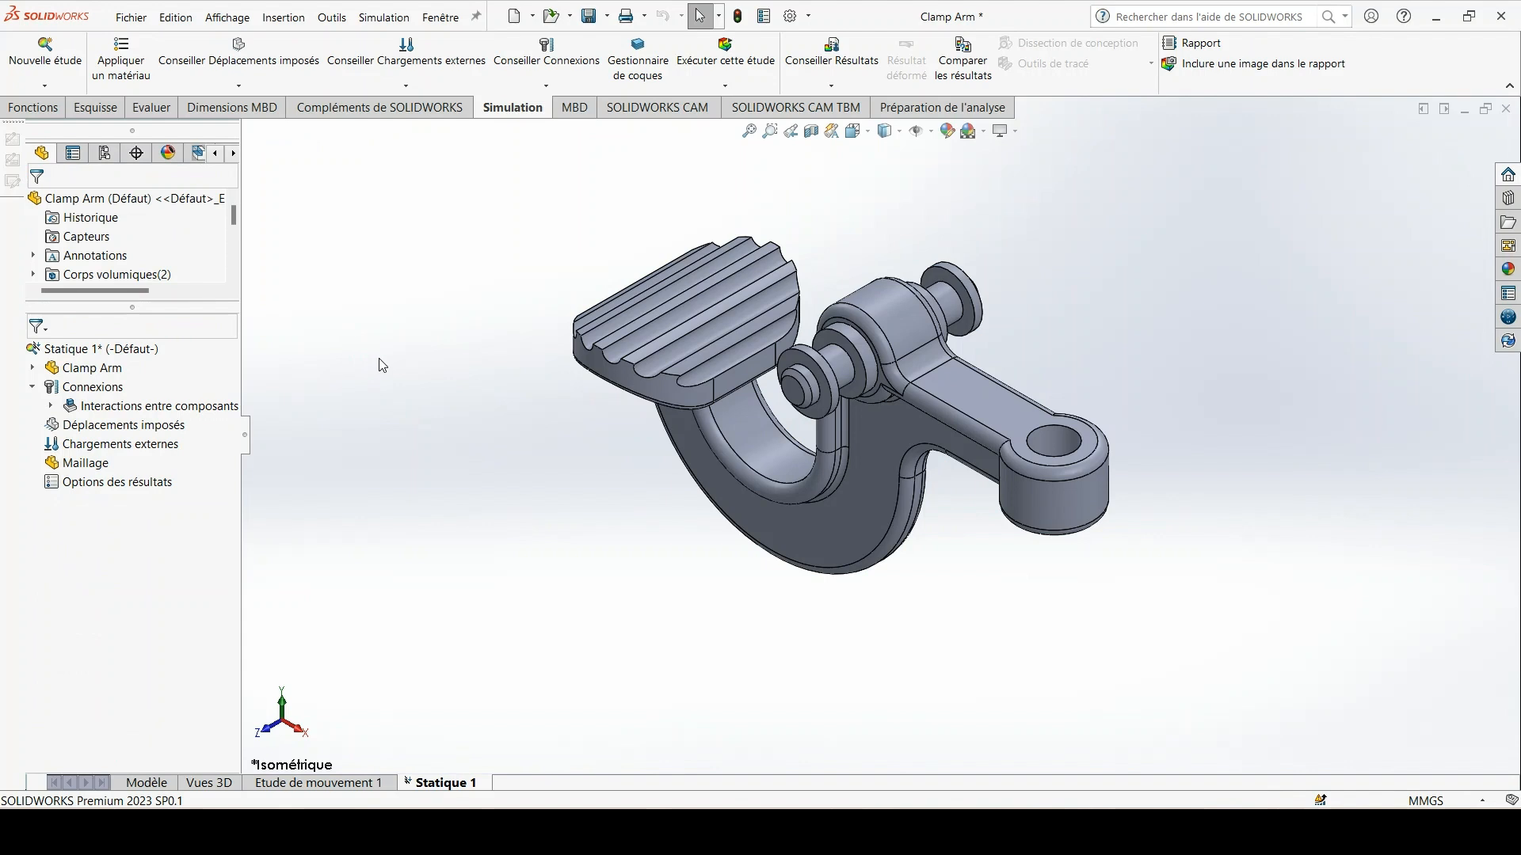
right_click(104, 372)
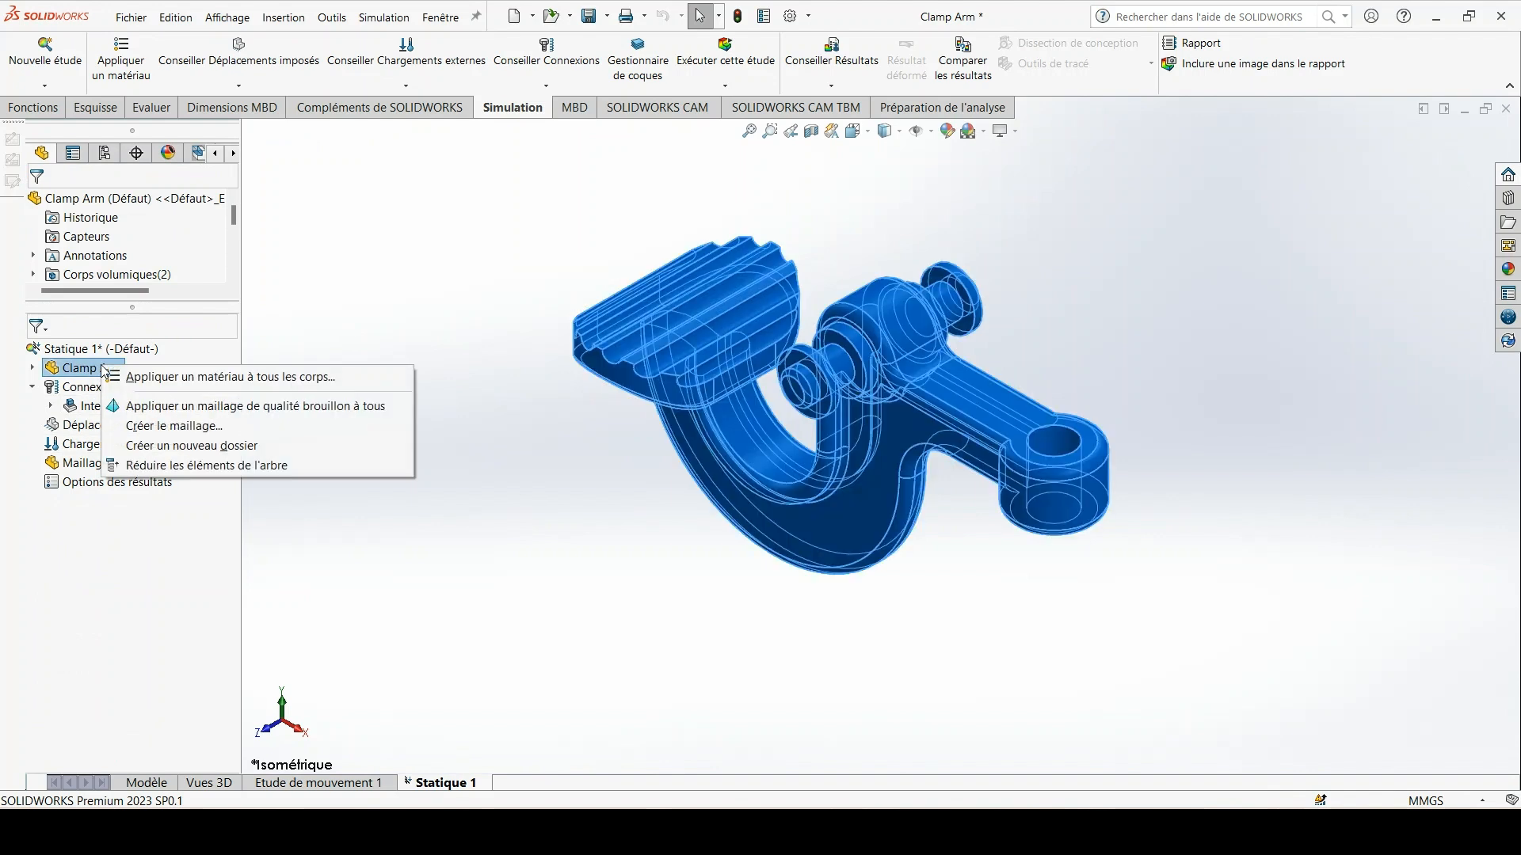
click(277, 382)
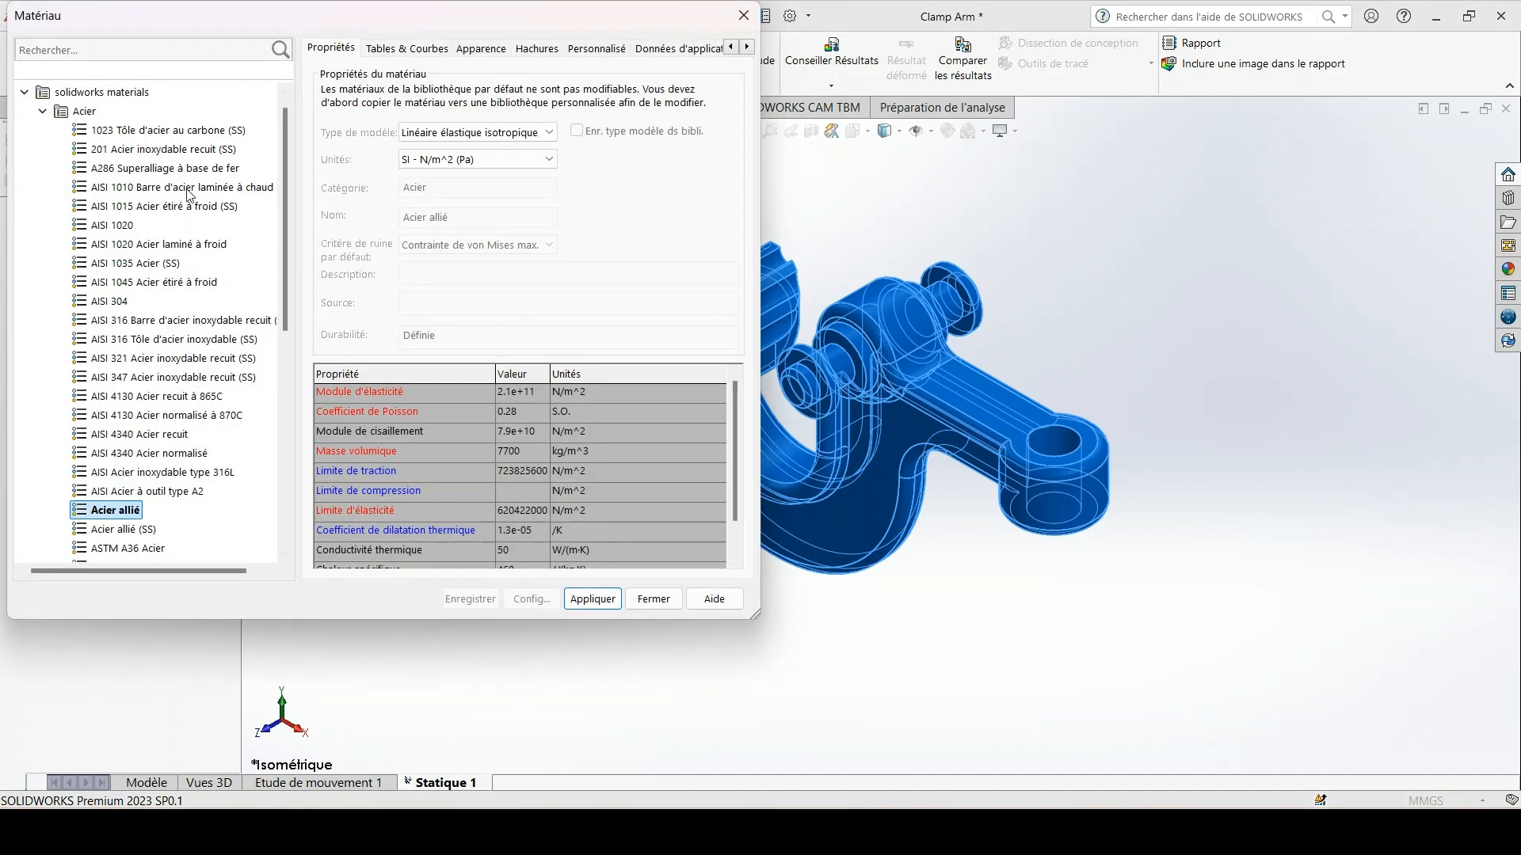
click(112, 51)
text(304)
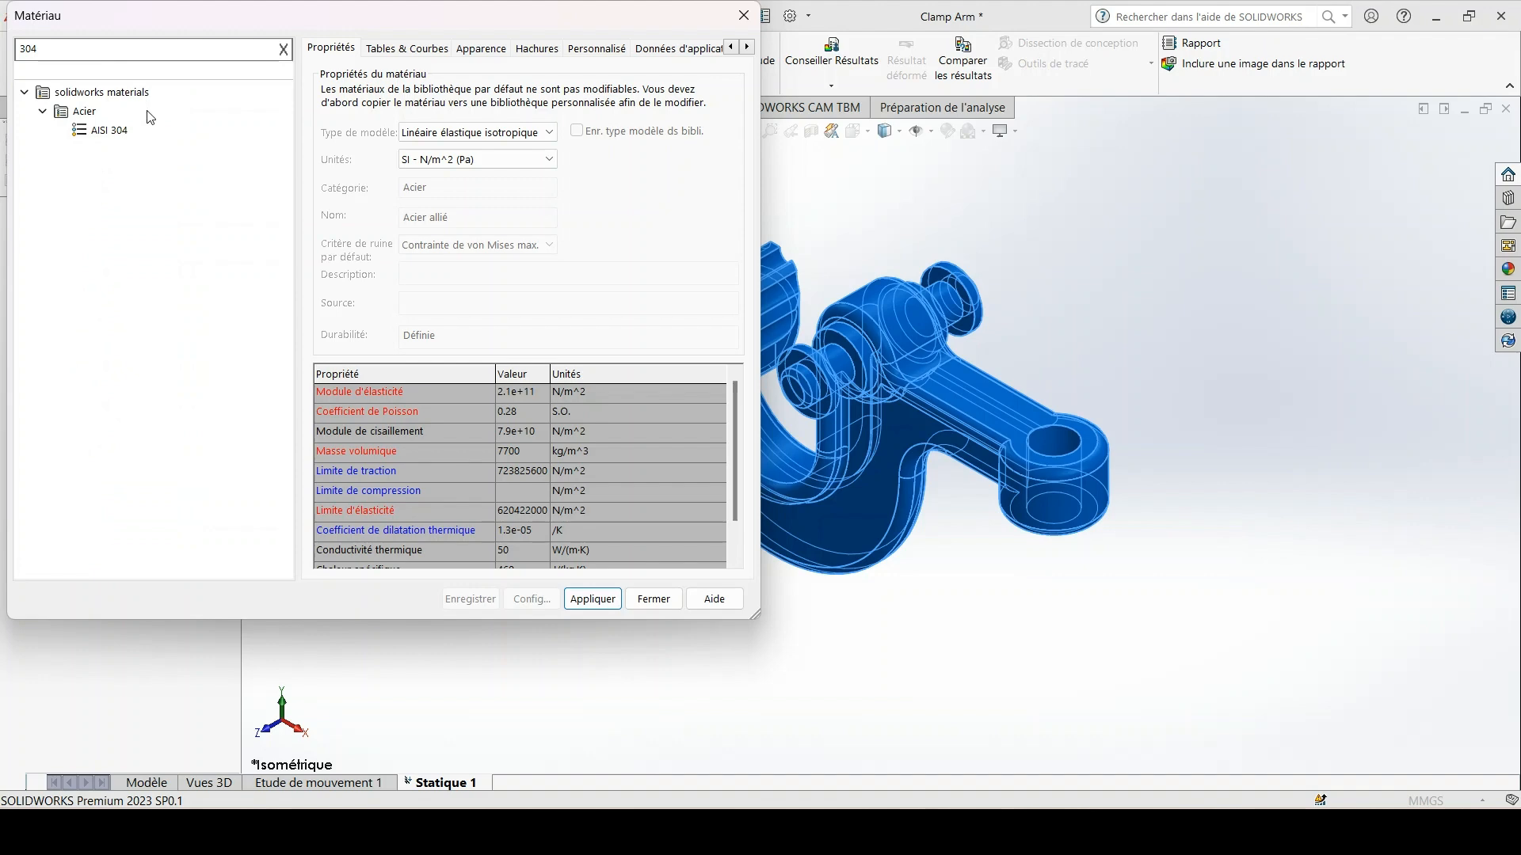
click(110, 130)
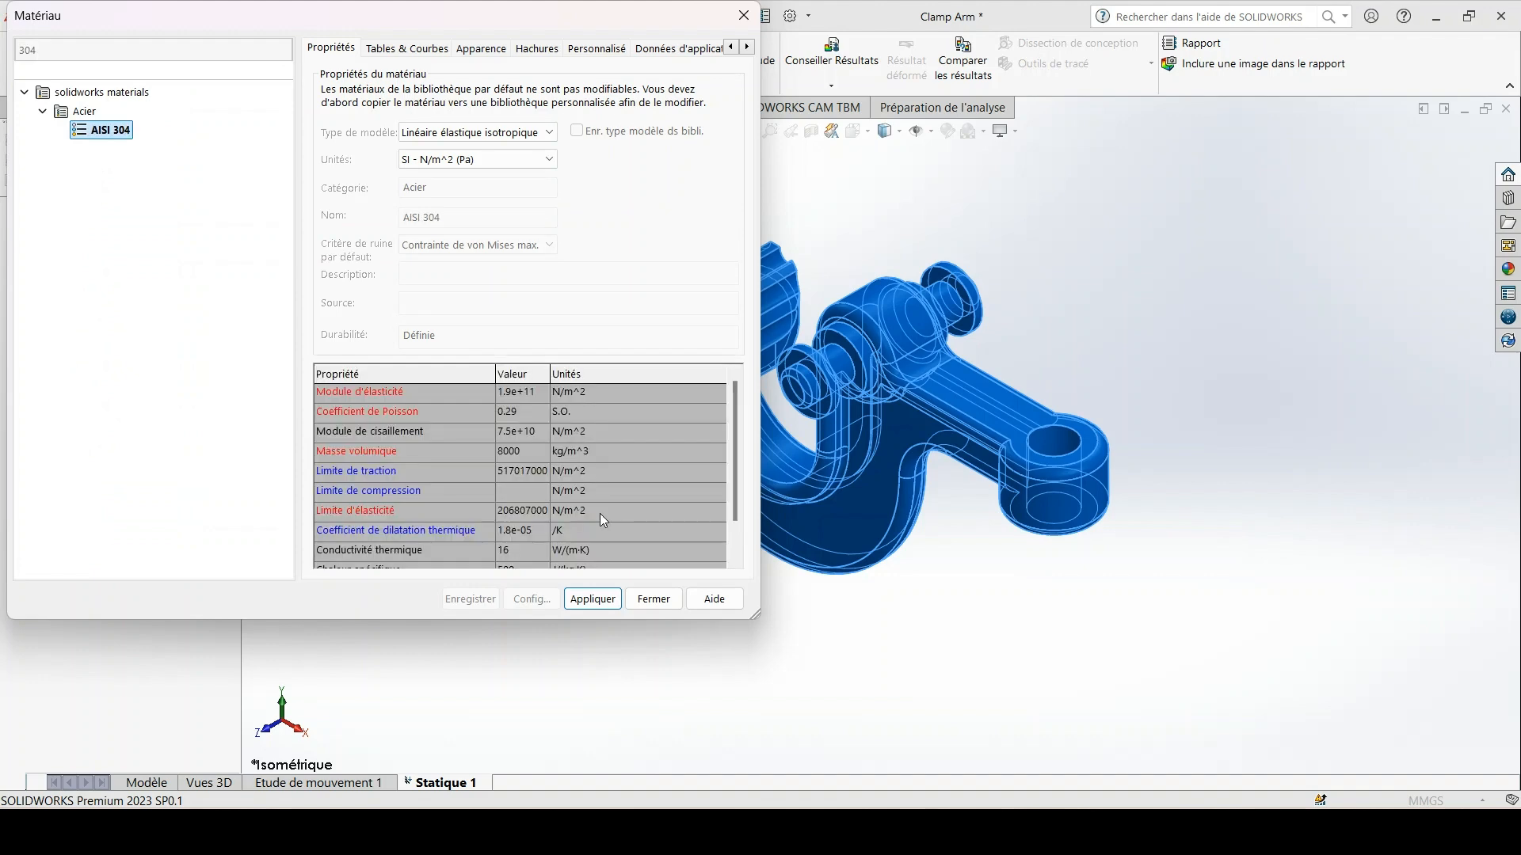
click(588, 597)
click(651, 599)
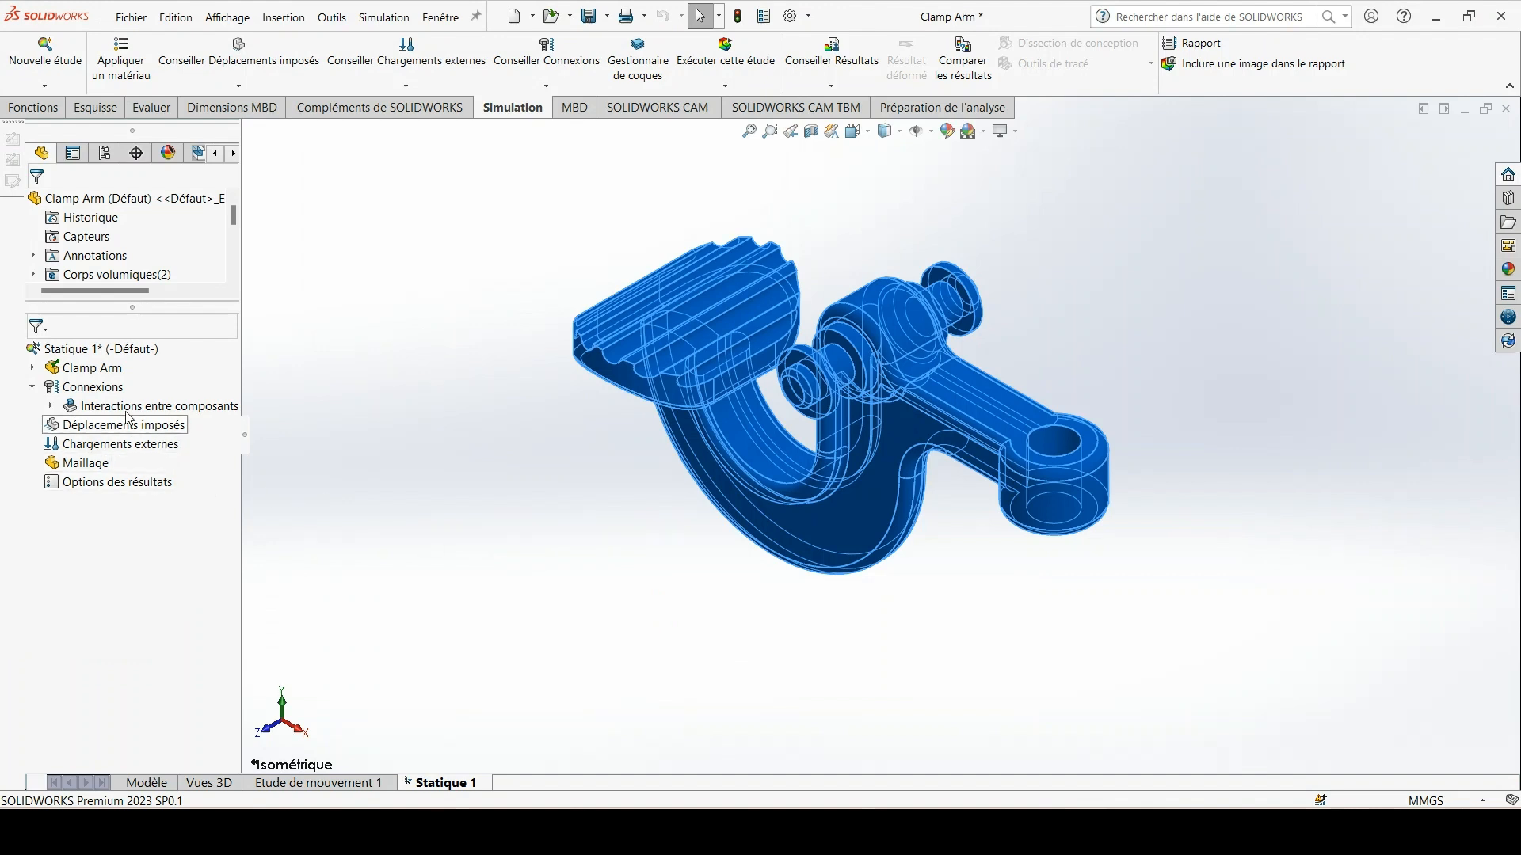
- Check the interaction type, components and properties in the definition of the study's global component interaction
click(105, 392)
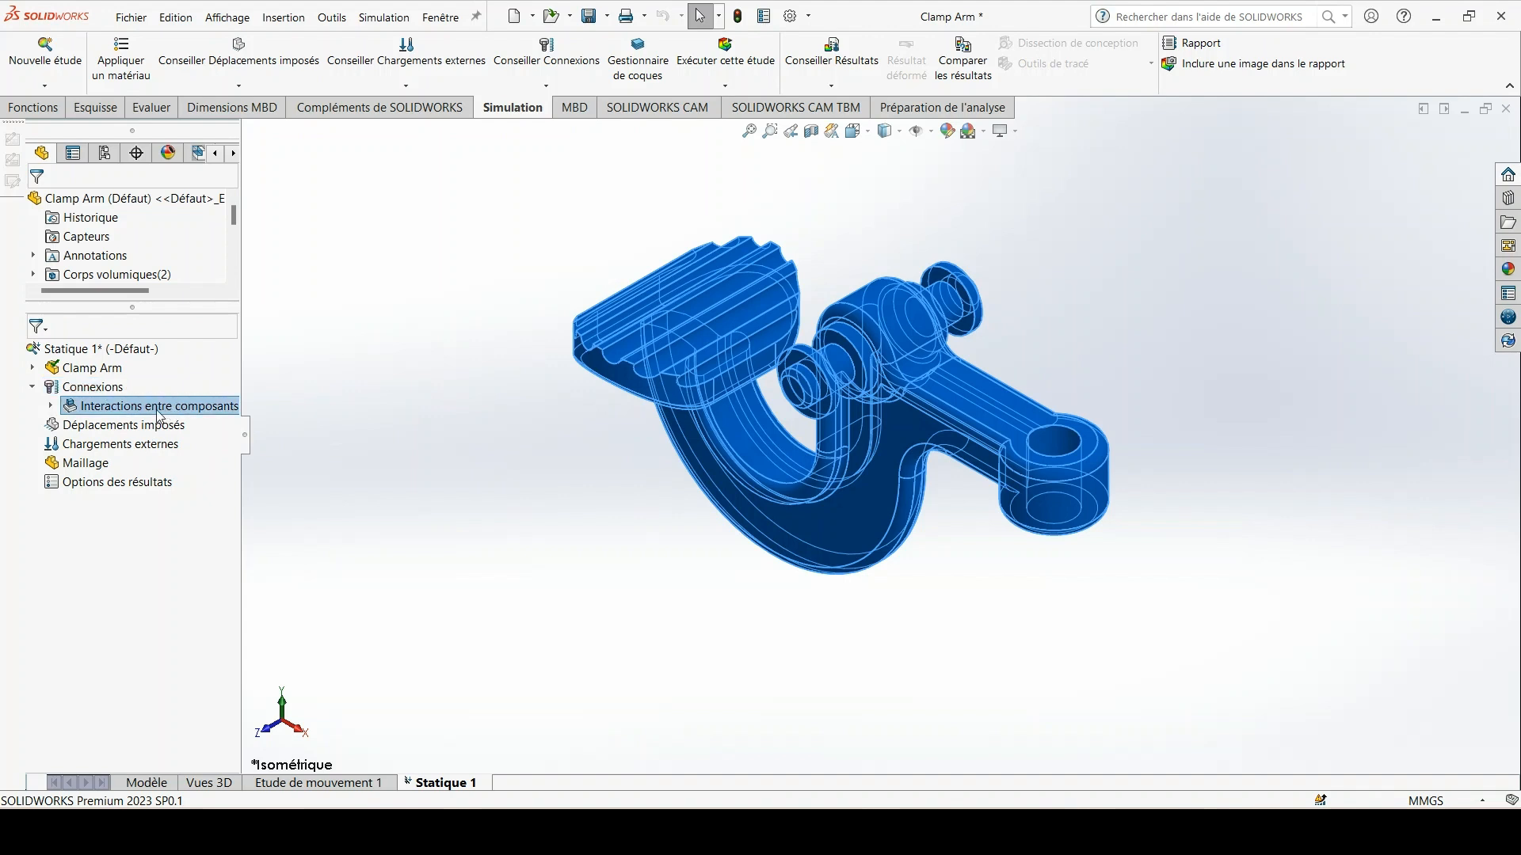
click(51, 407)
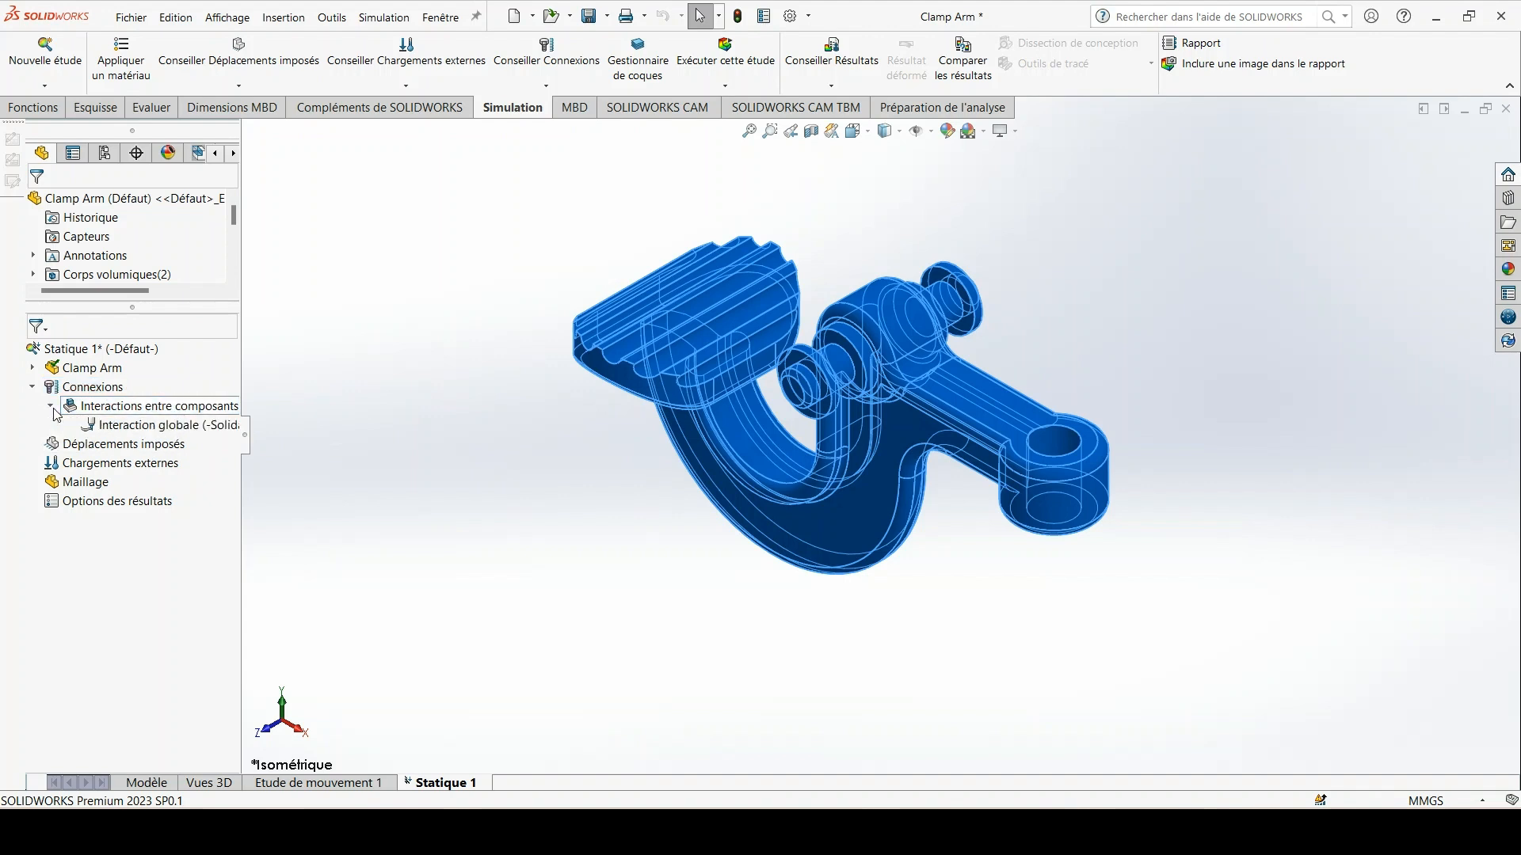
right_click(170, 429)
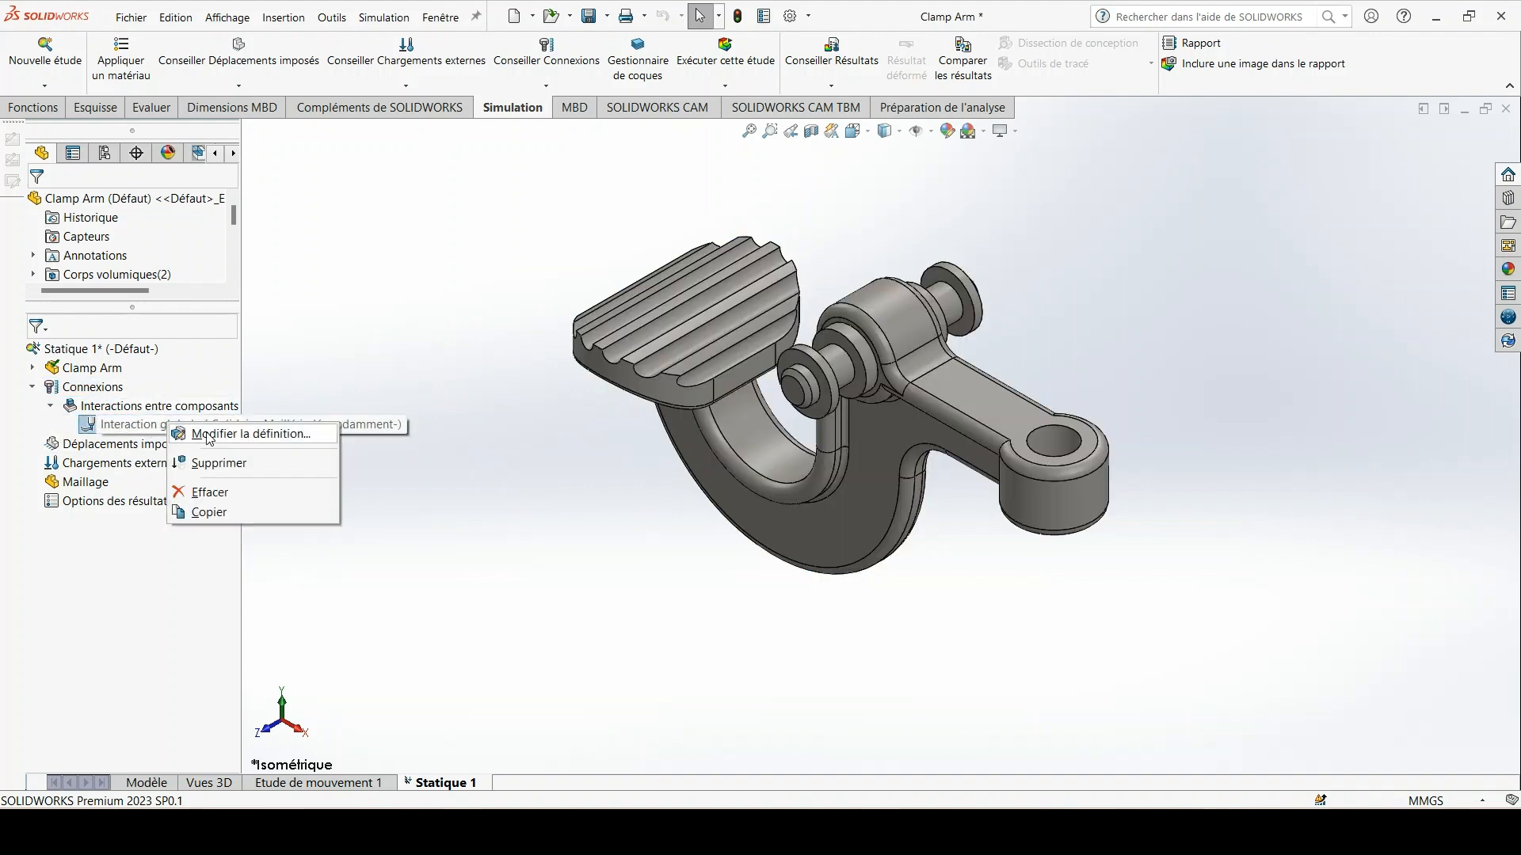
click(295, 442)
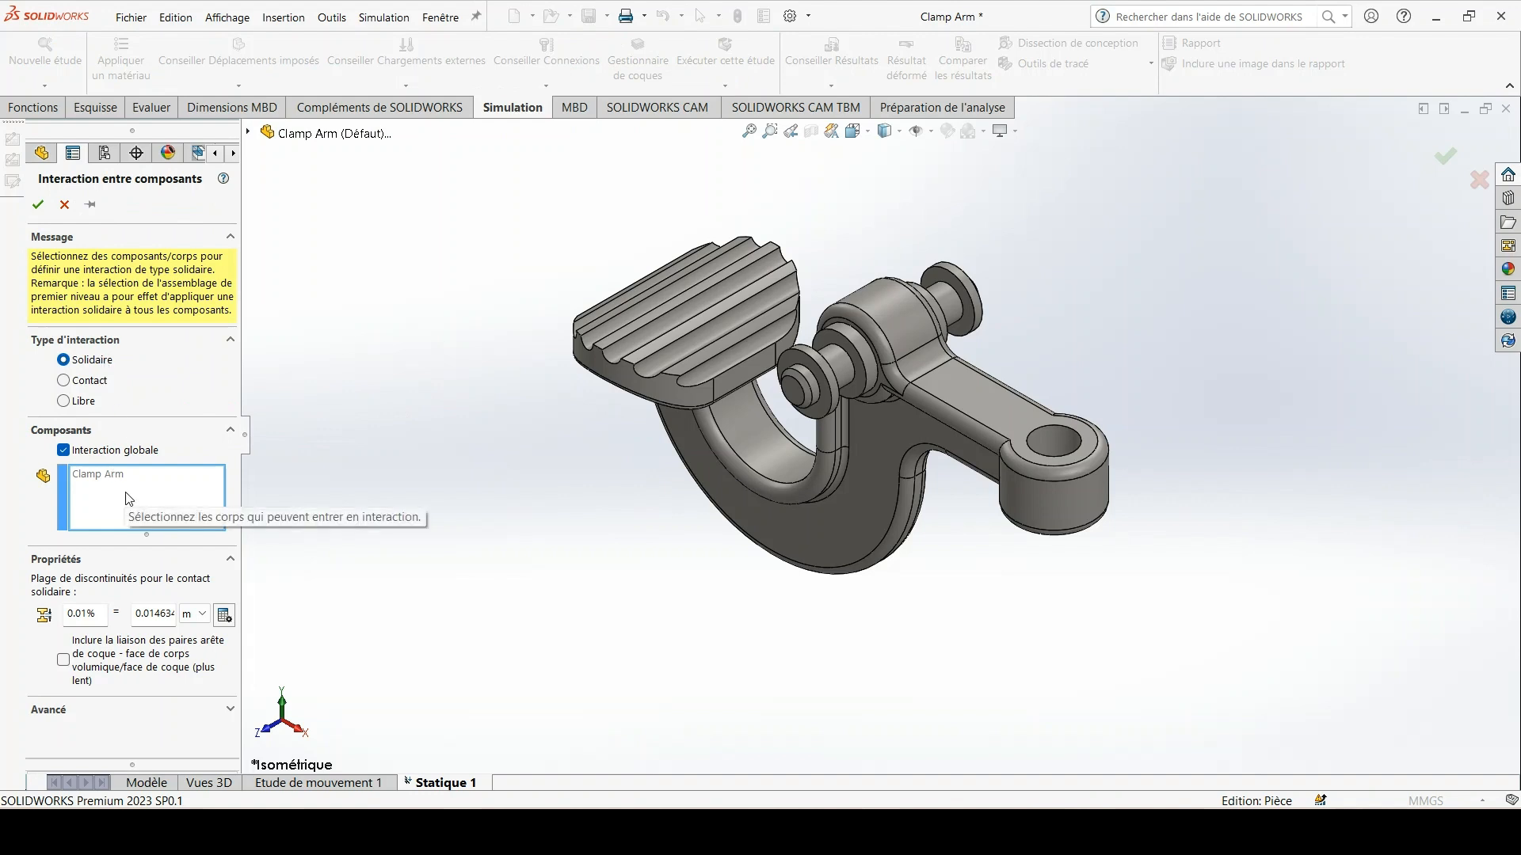
click(37, 204)
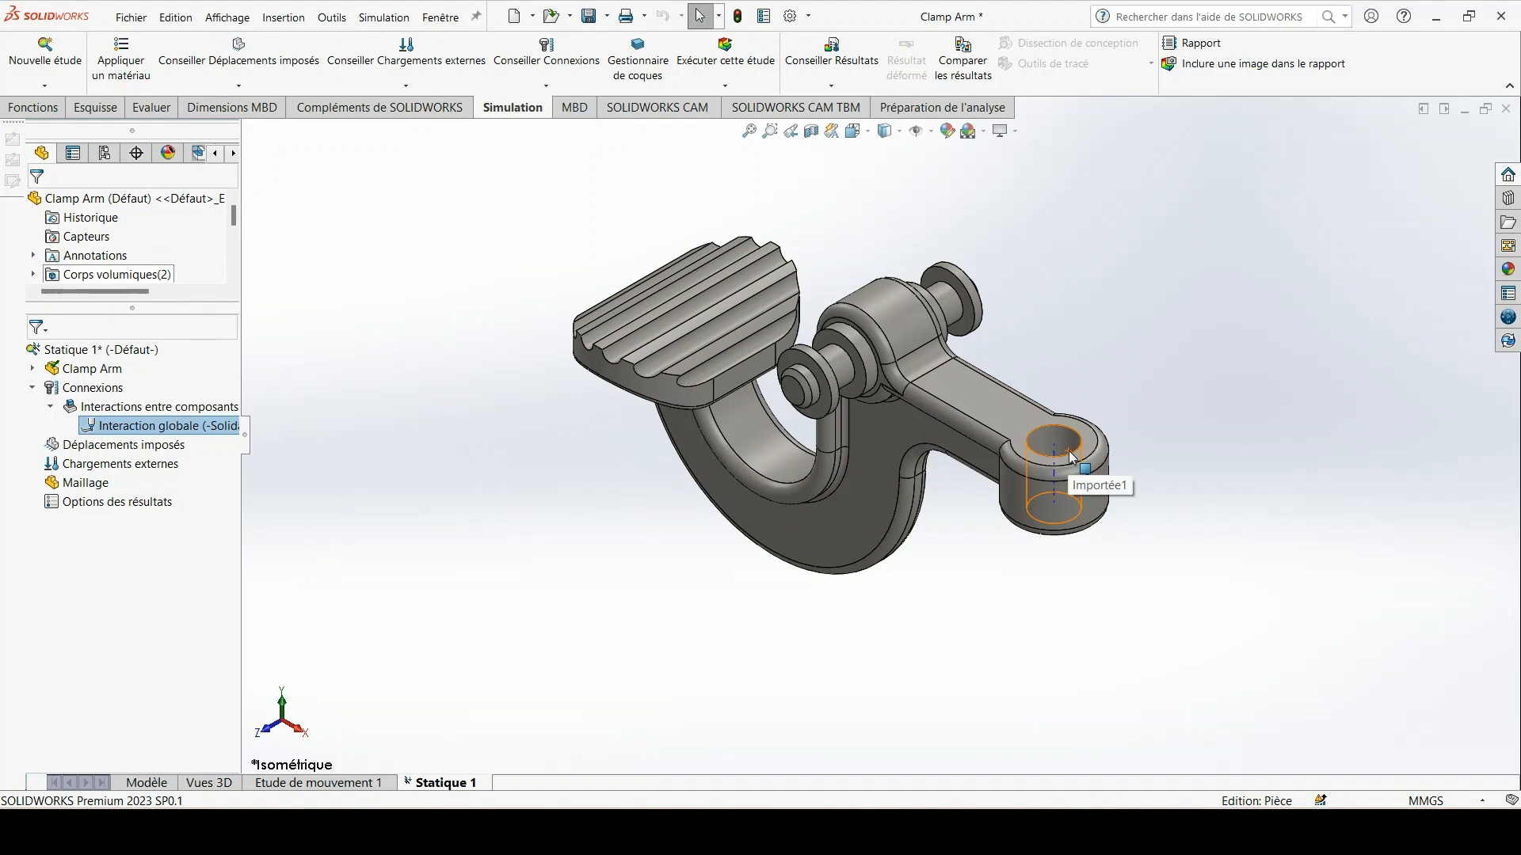
- Apply a fixed geometry fixture to the inner cylindrical face of the hole at the arm's end
click(125, 452)
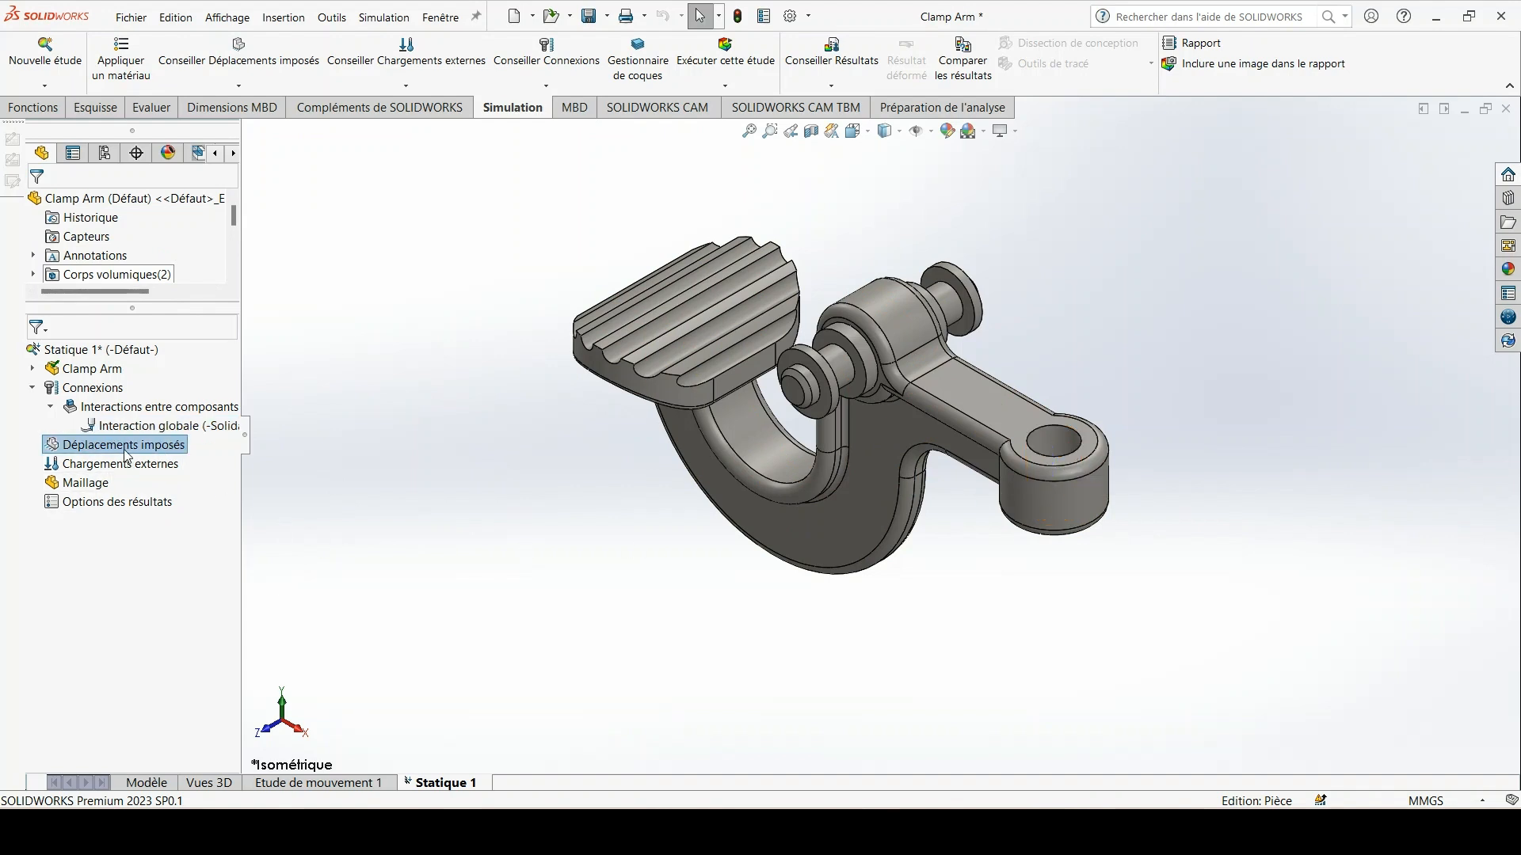
right_click(126, 454)
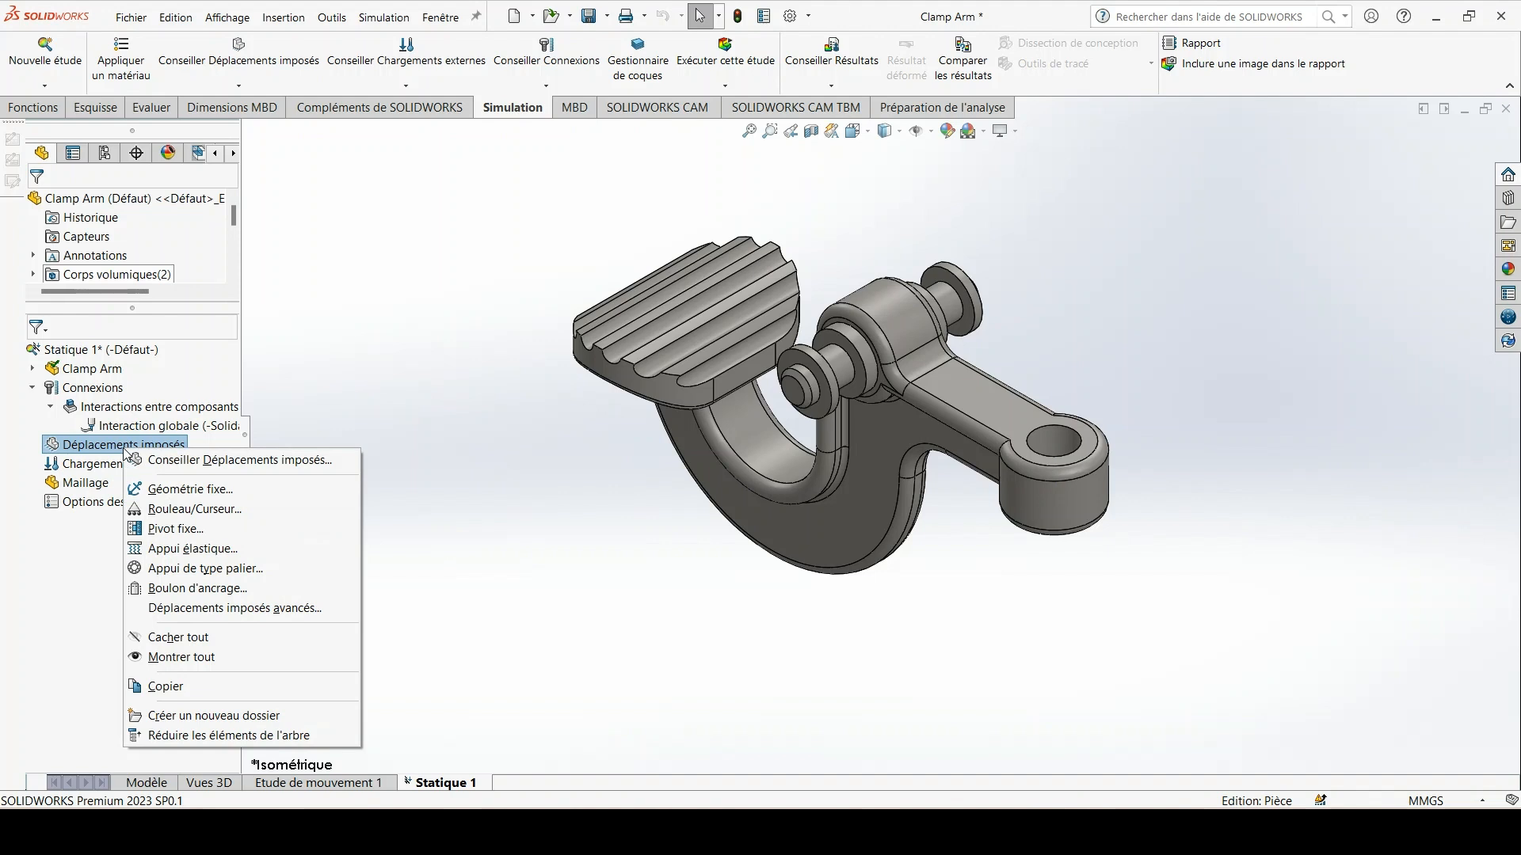
click(210, 494)
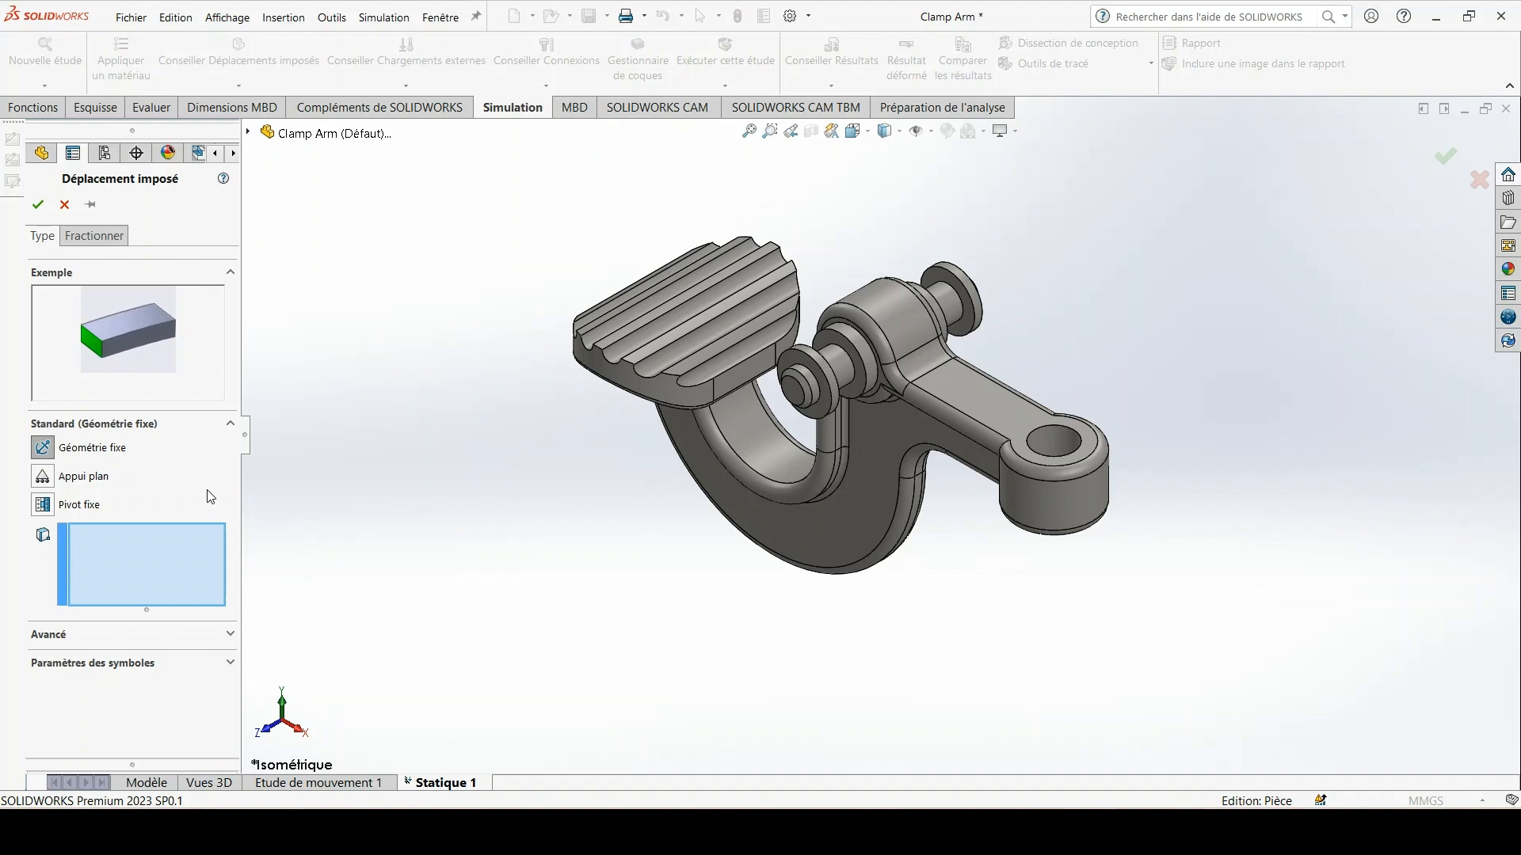
scroll(1052, 452, down, 3)
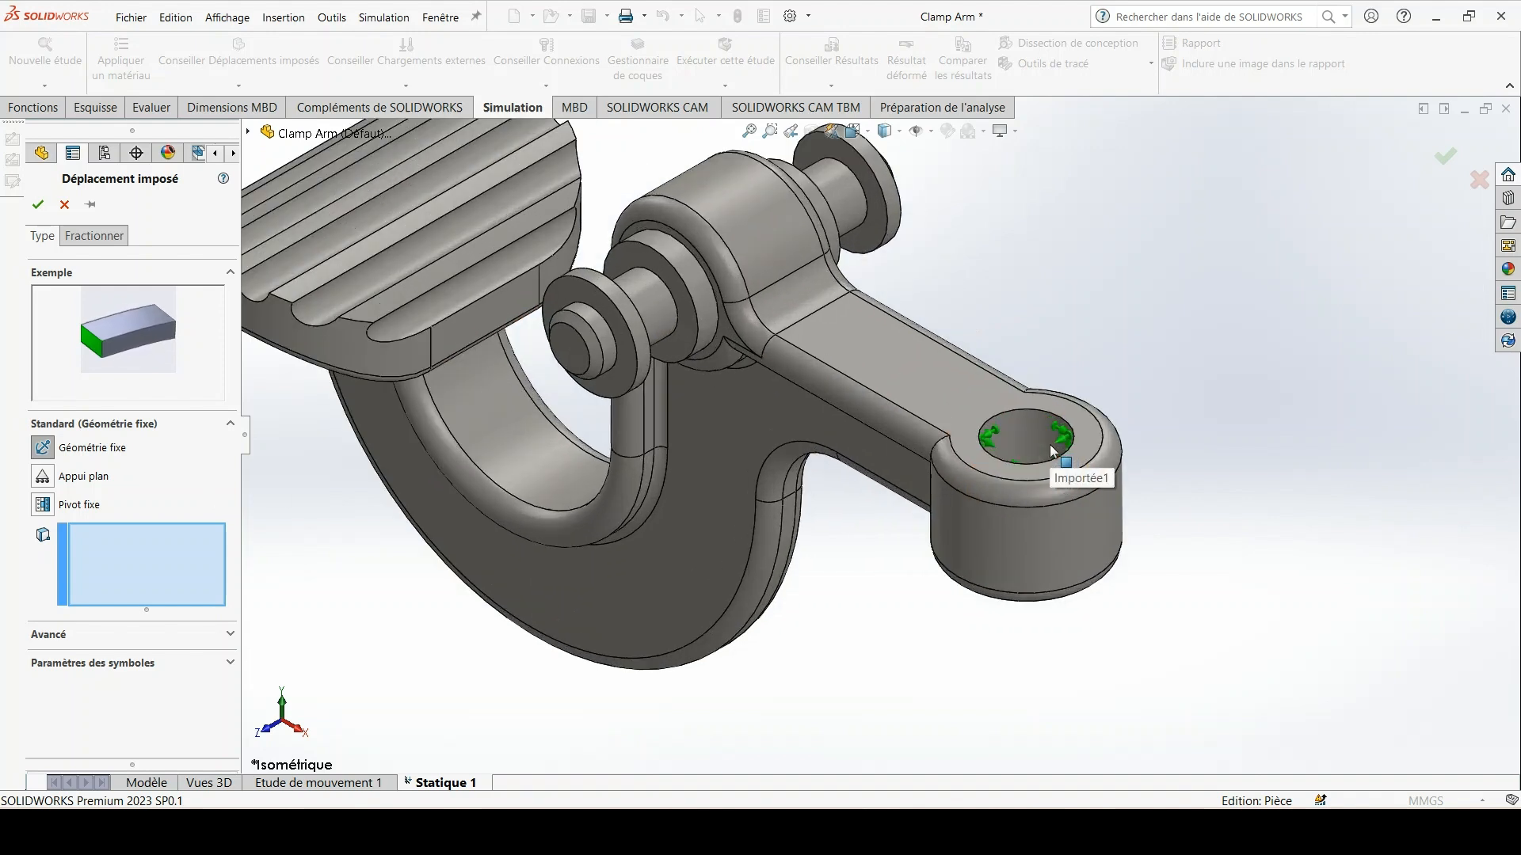
click(1030, 441)
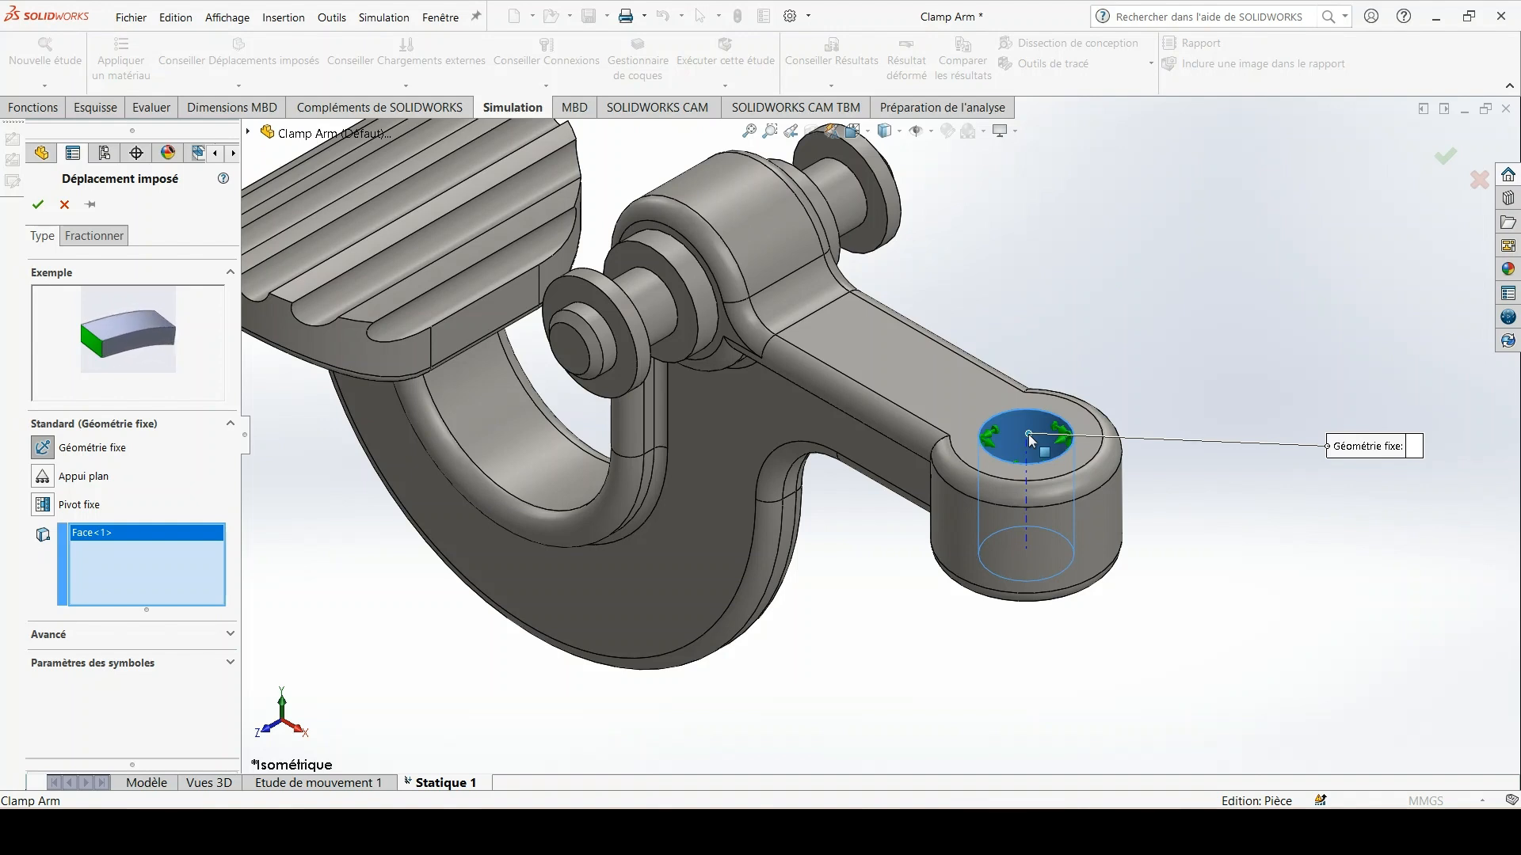
scroll(604, 417, up, 3)
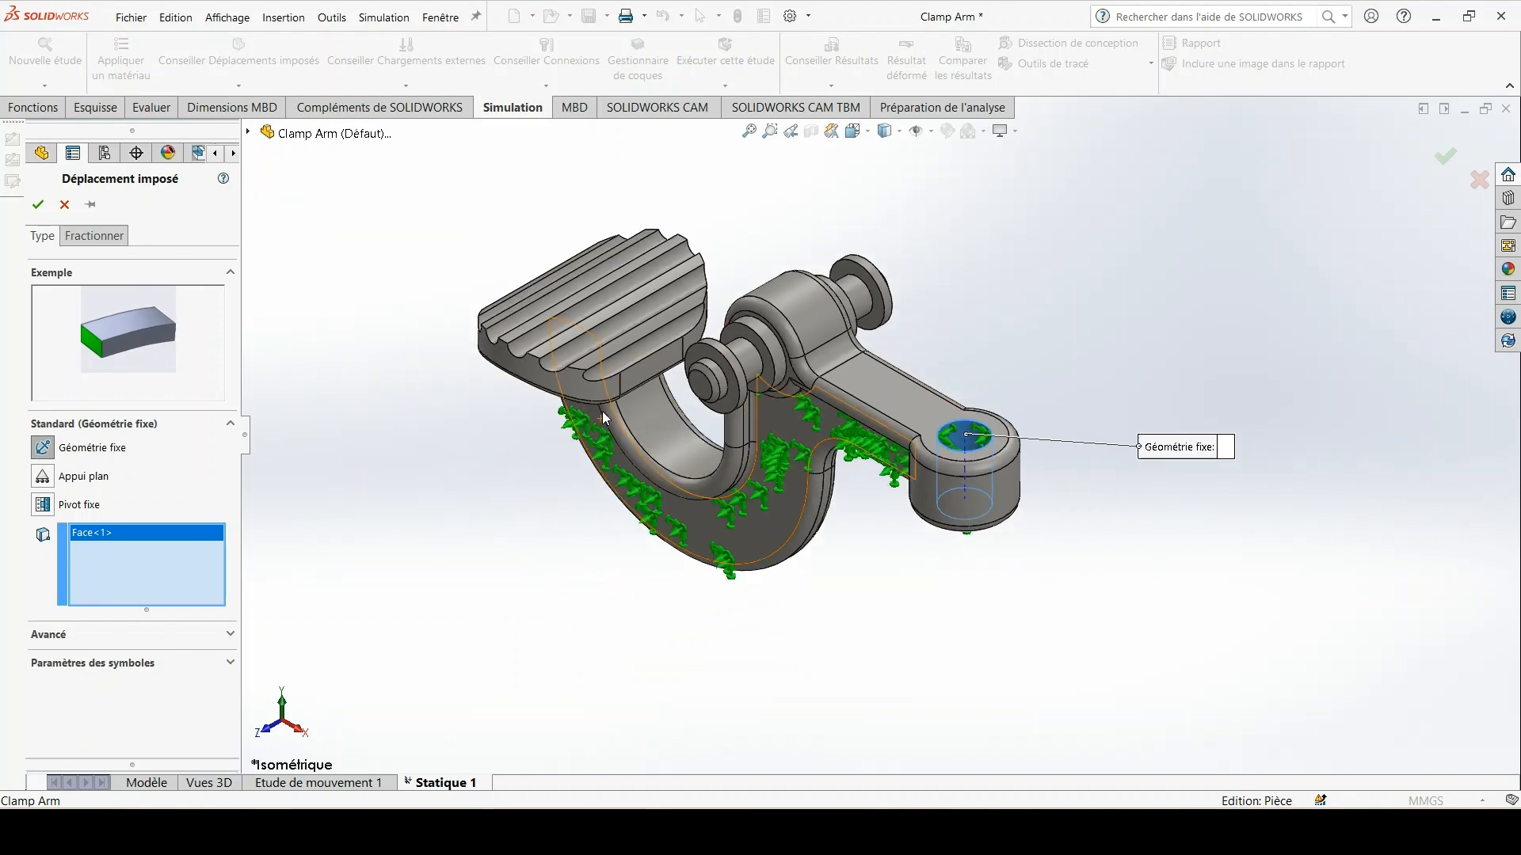
key(Return)
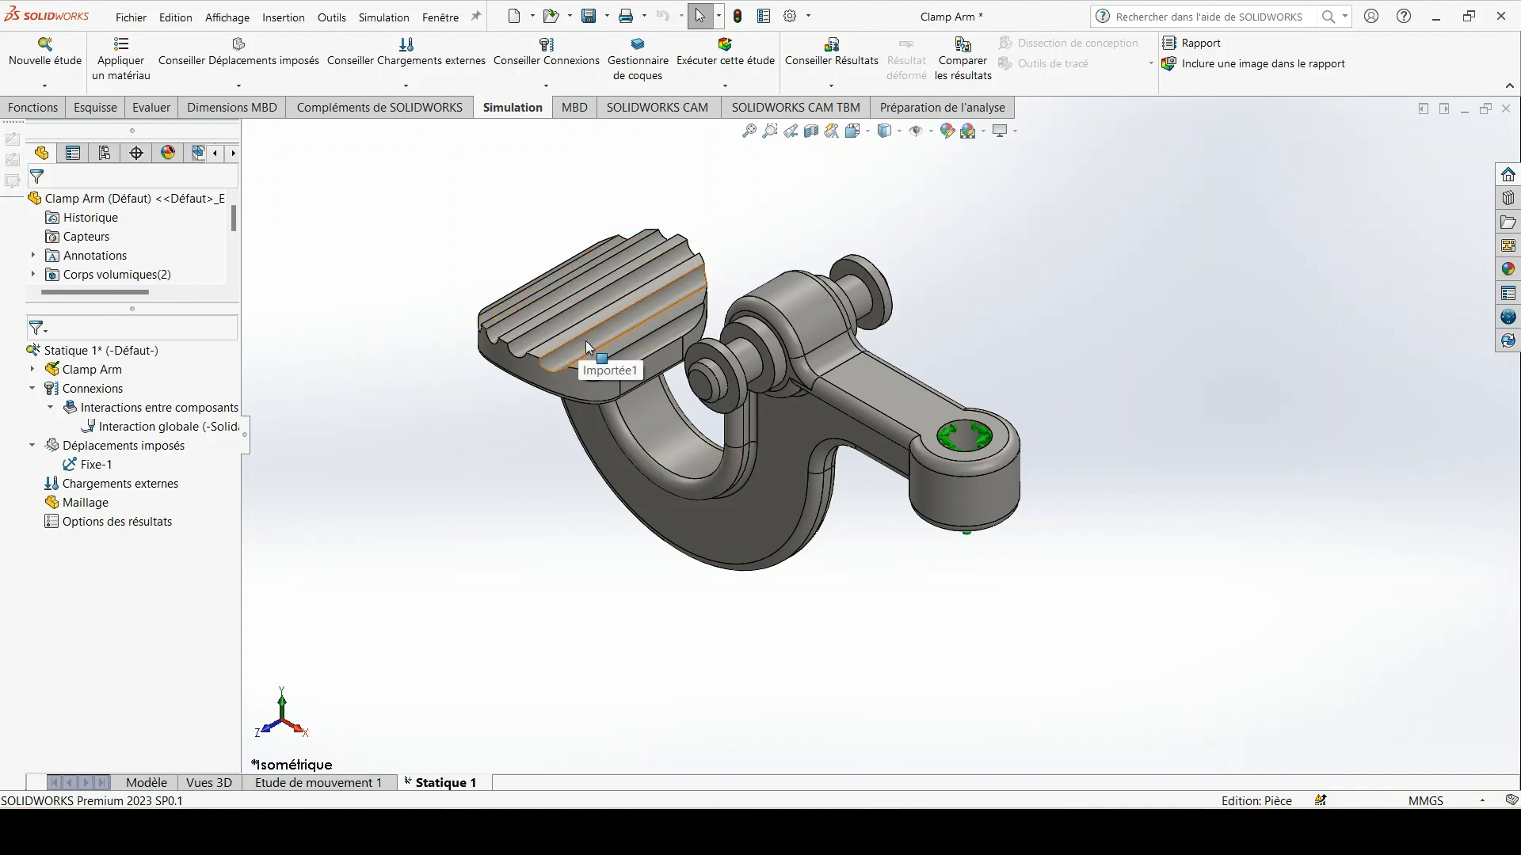
- Define an external force of 300 N, normal to the five flat ridge faces of the grooved clamping pad
click(155, 489)
right_click(155, 490)
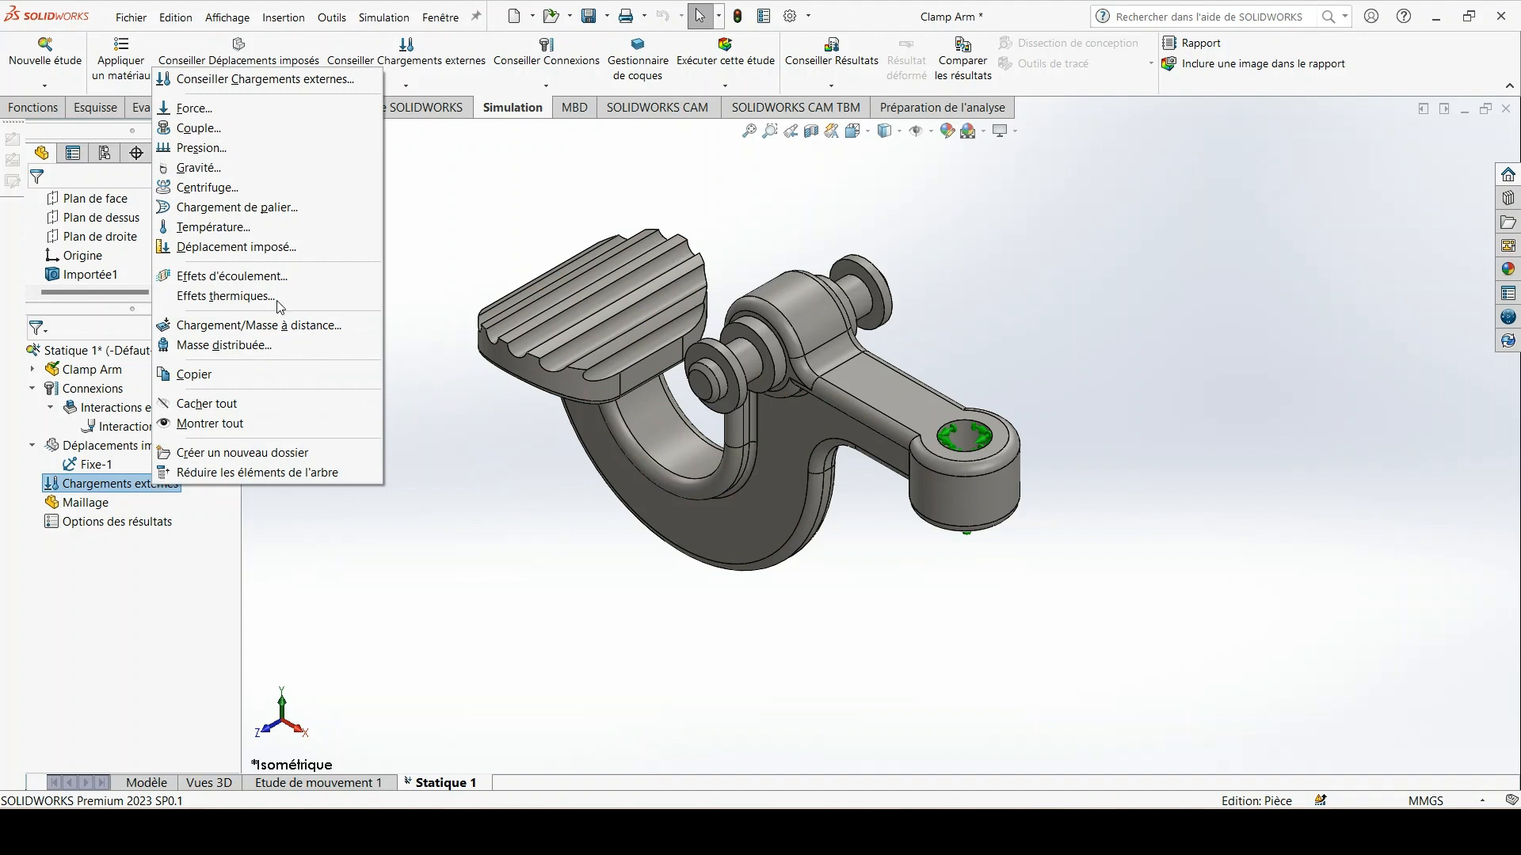
click(222, 115)
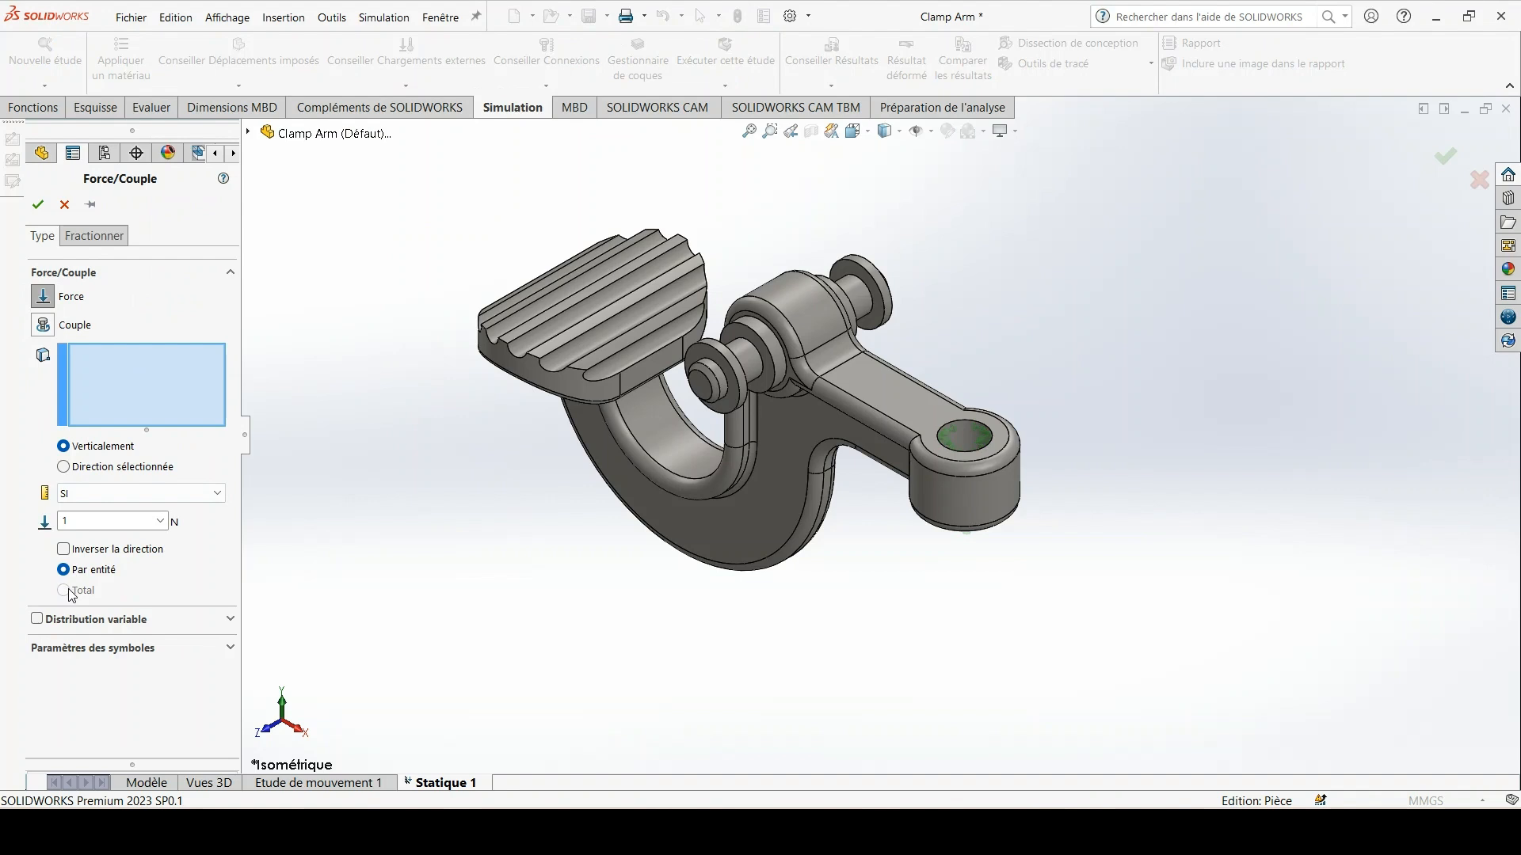
double_click(98, 515)
text(300)
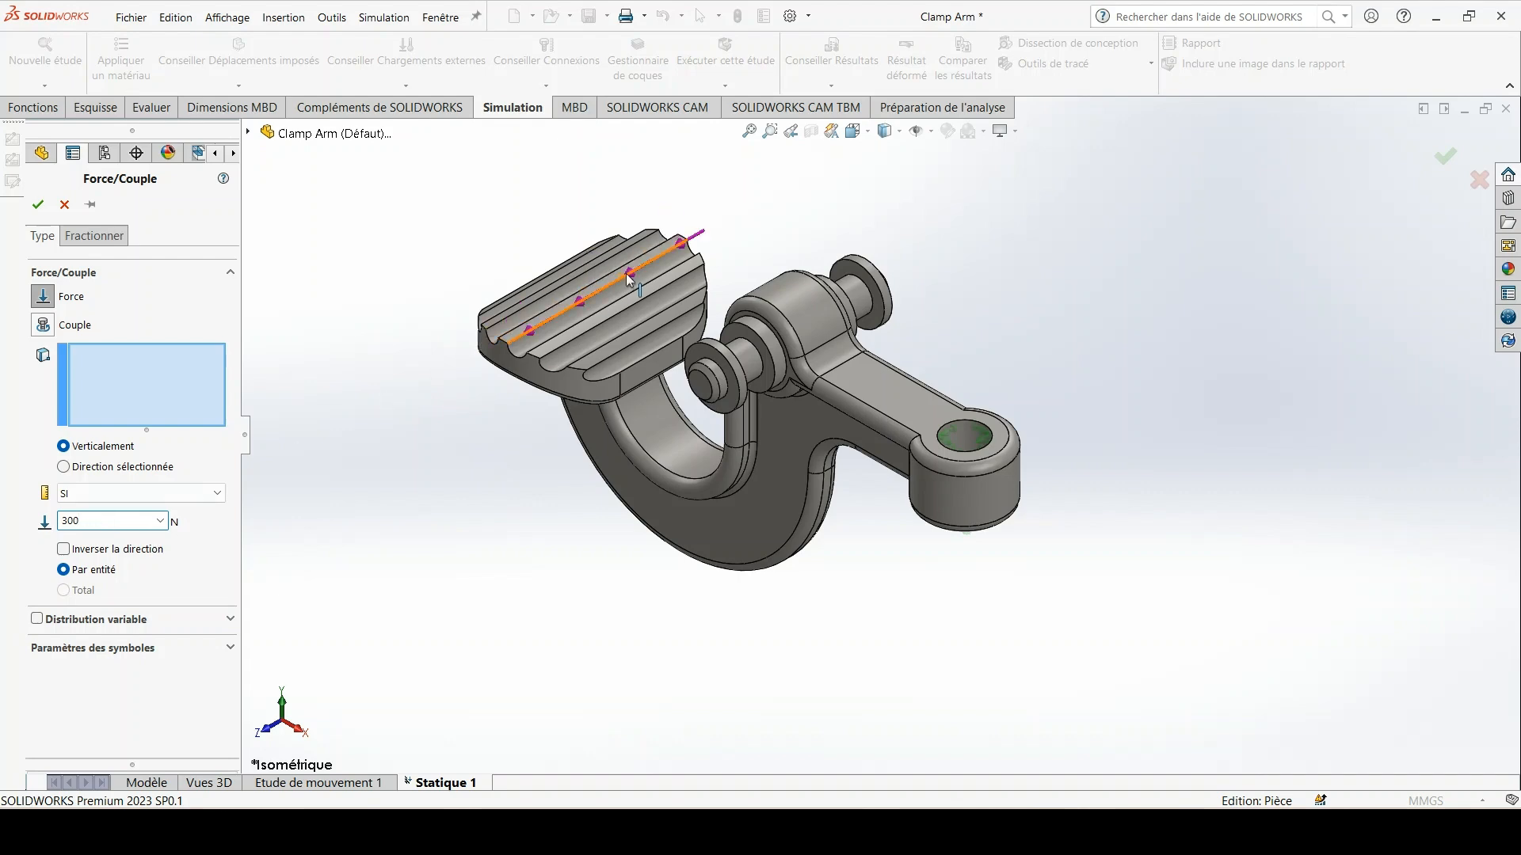
scroll(632, 276, down, 4)
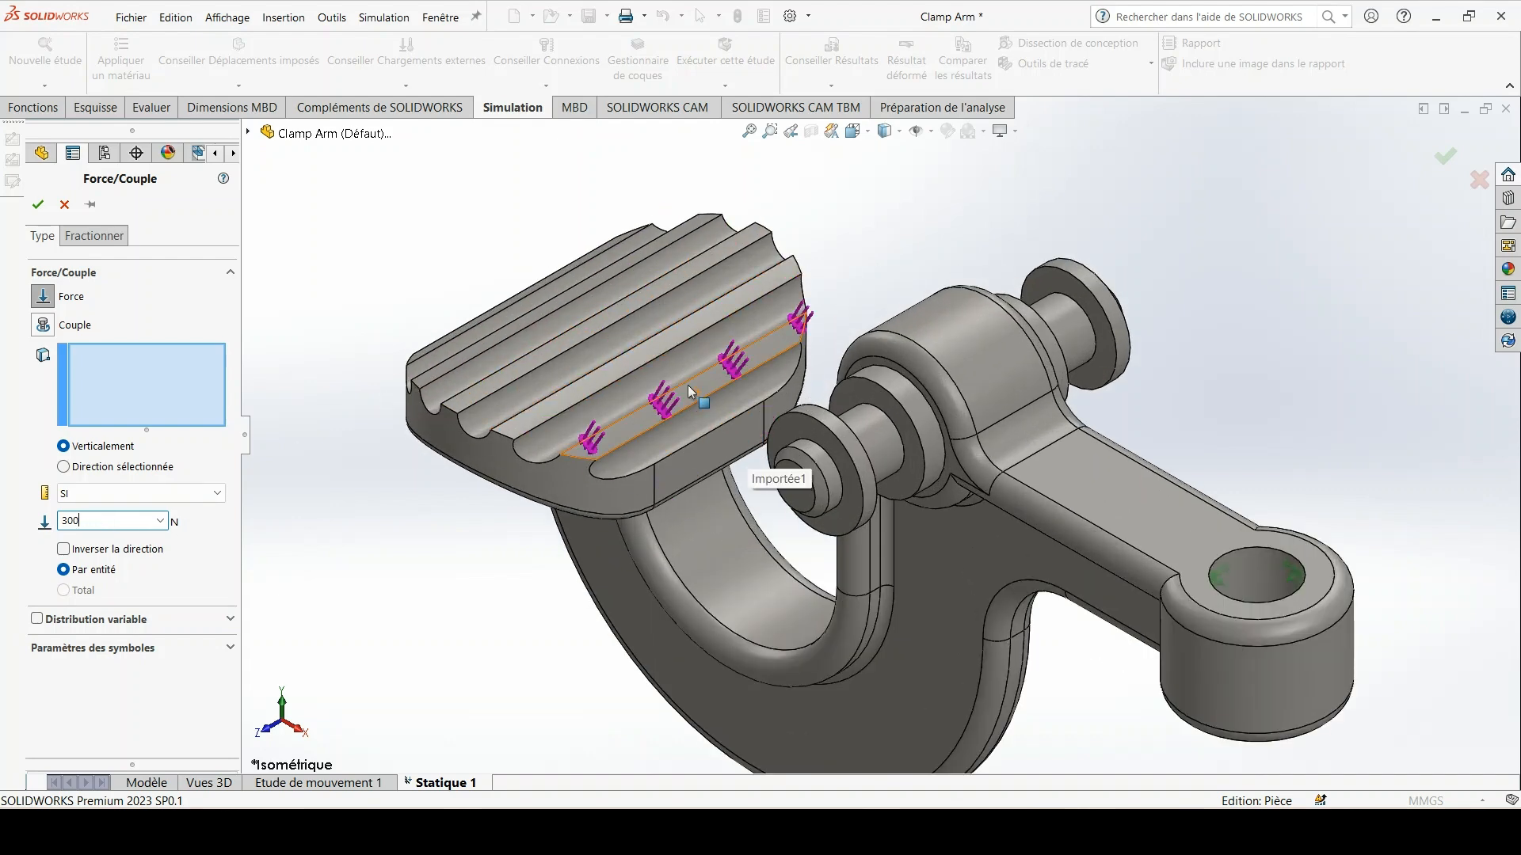
click(688, 385)
click(646, 342)
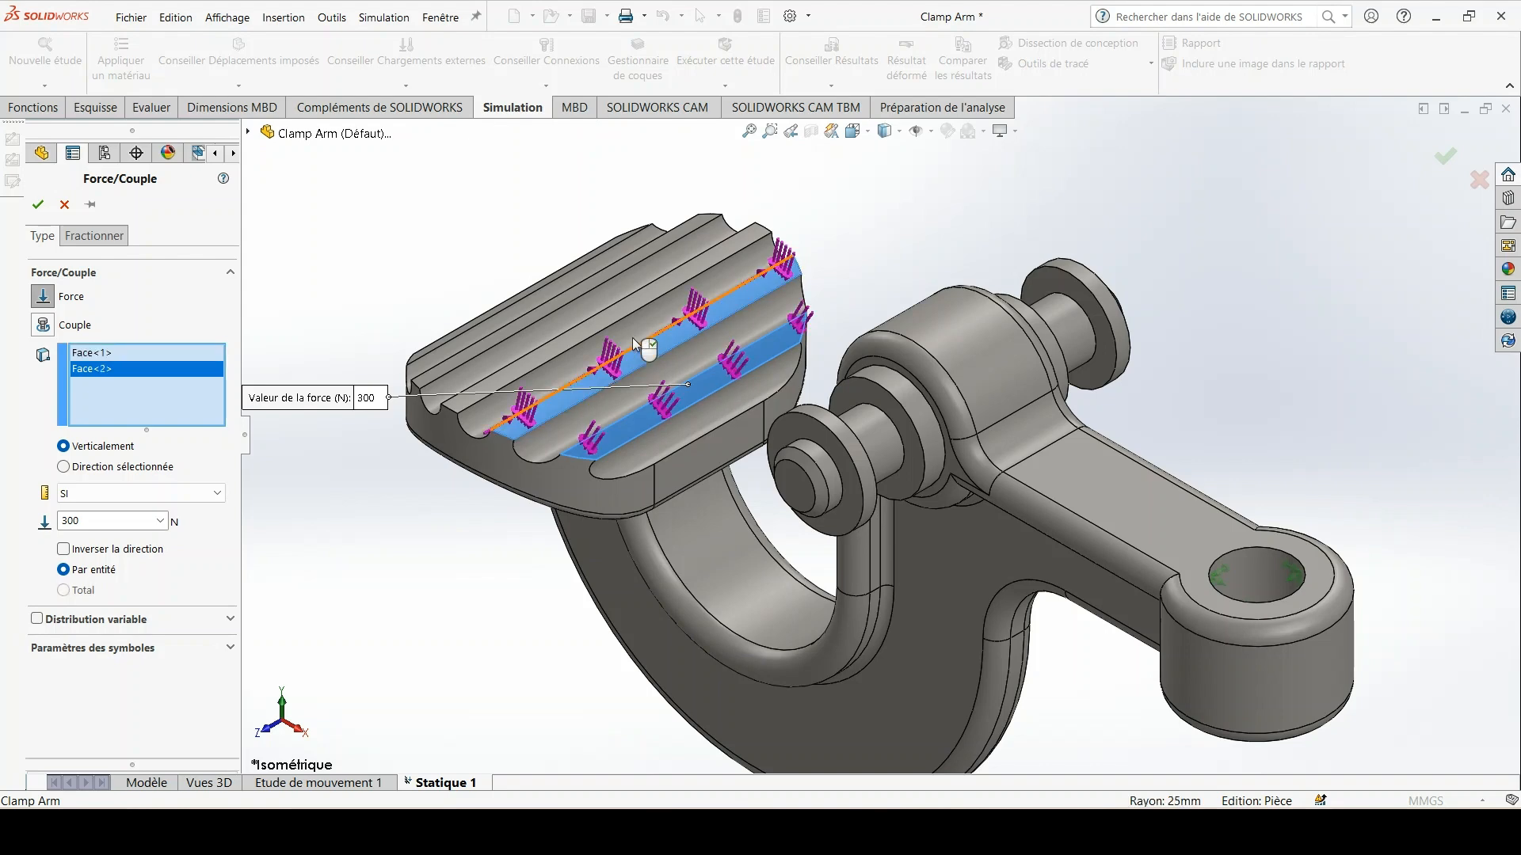
click(598, 318)
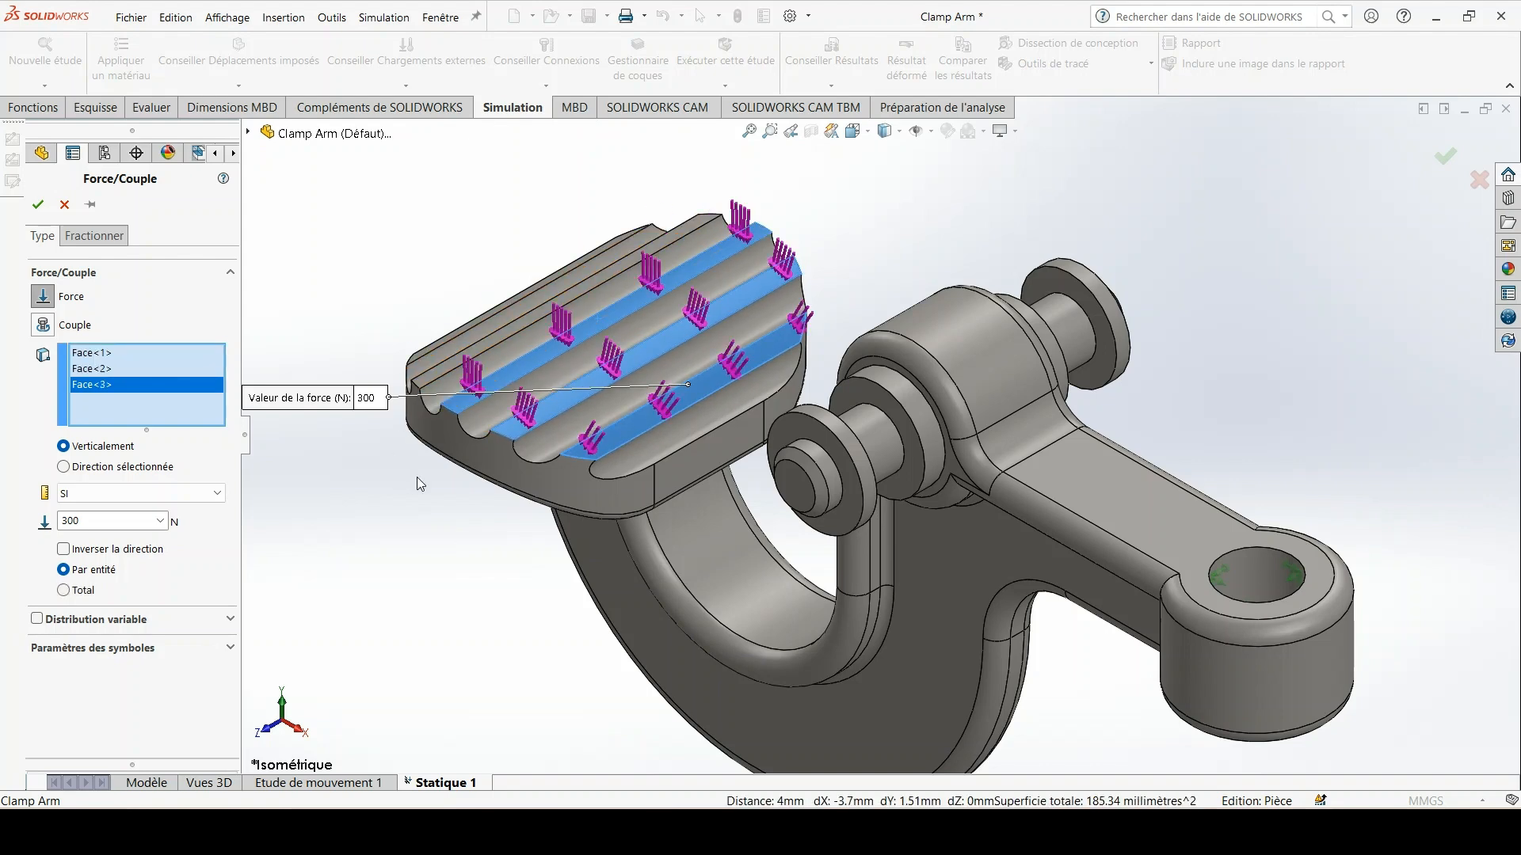
middle_drag(417, 477, 441, 509)
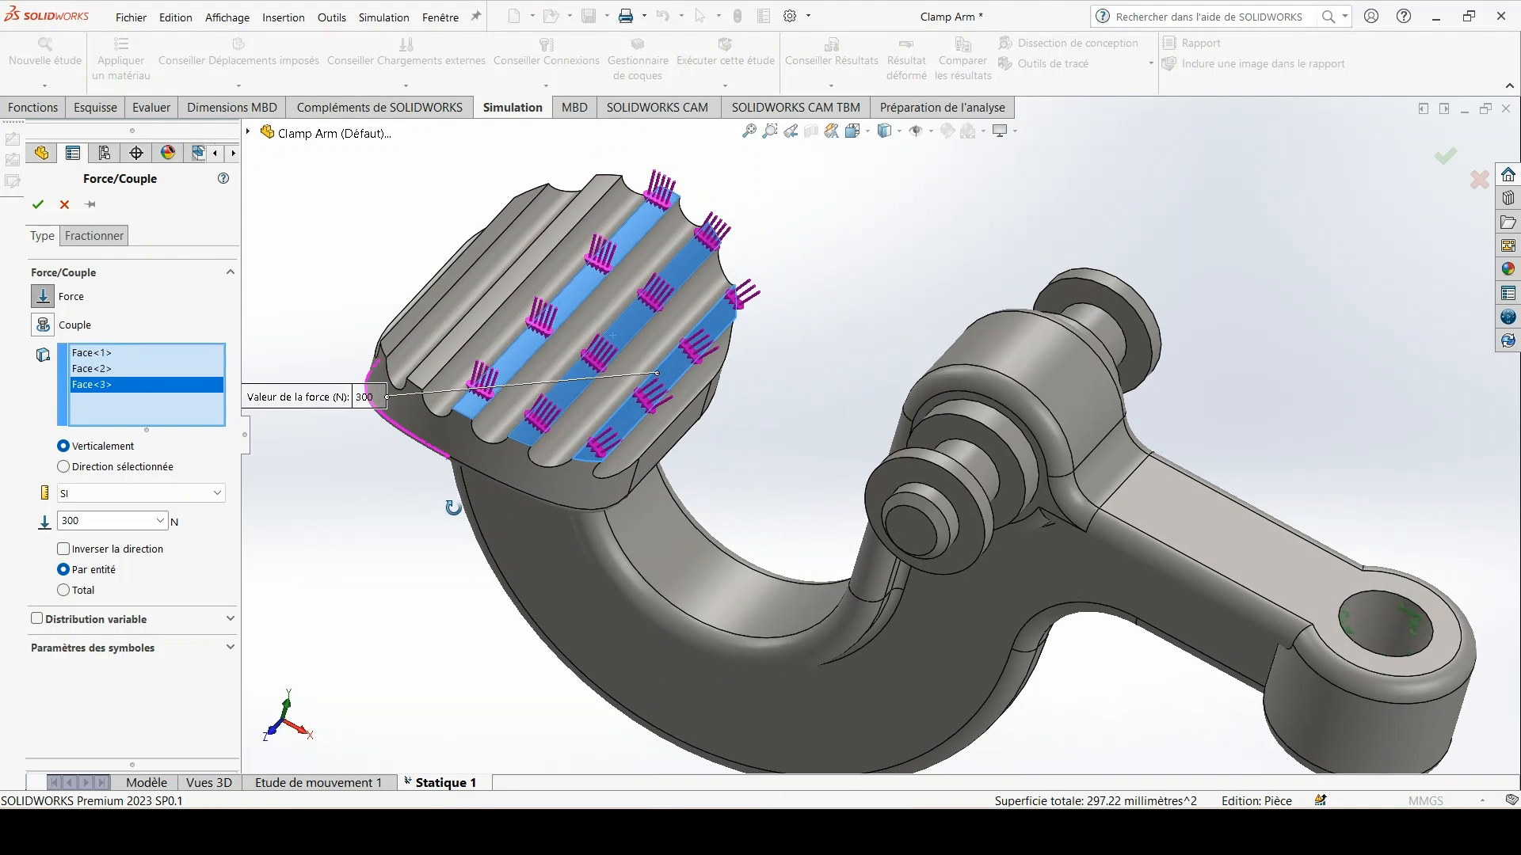
click(466, 329)
click(429, 296)
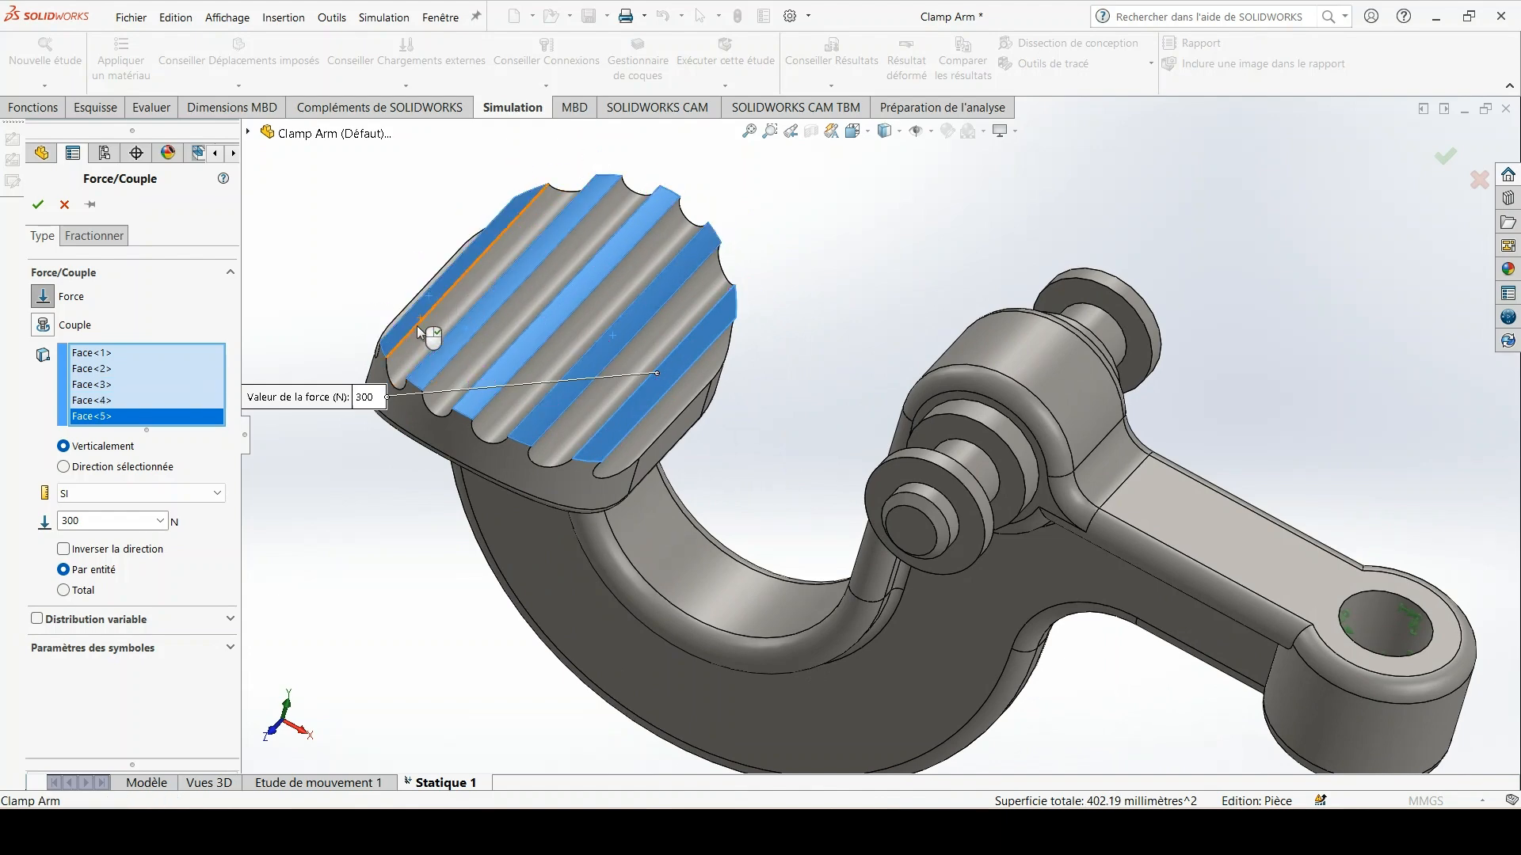
- Make the 300 N force a total shared across the selected pad faces and accept the load
click(65, 591)
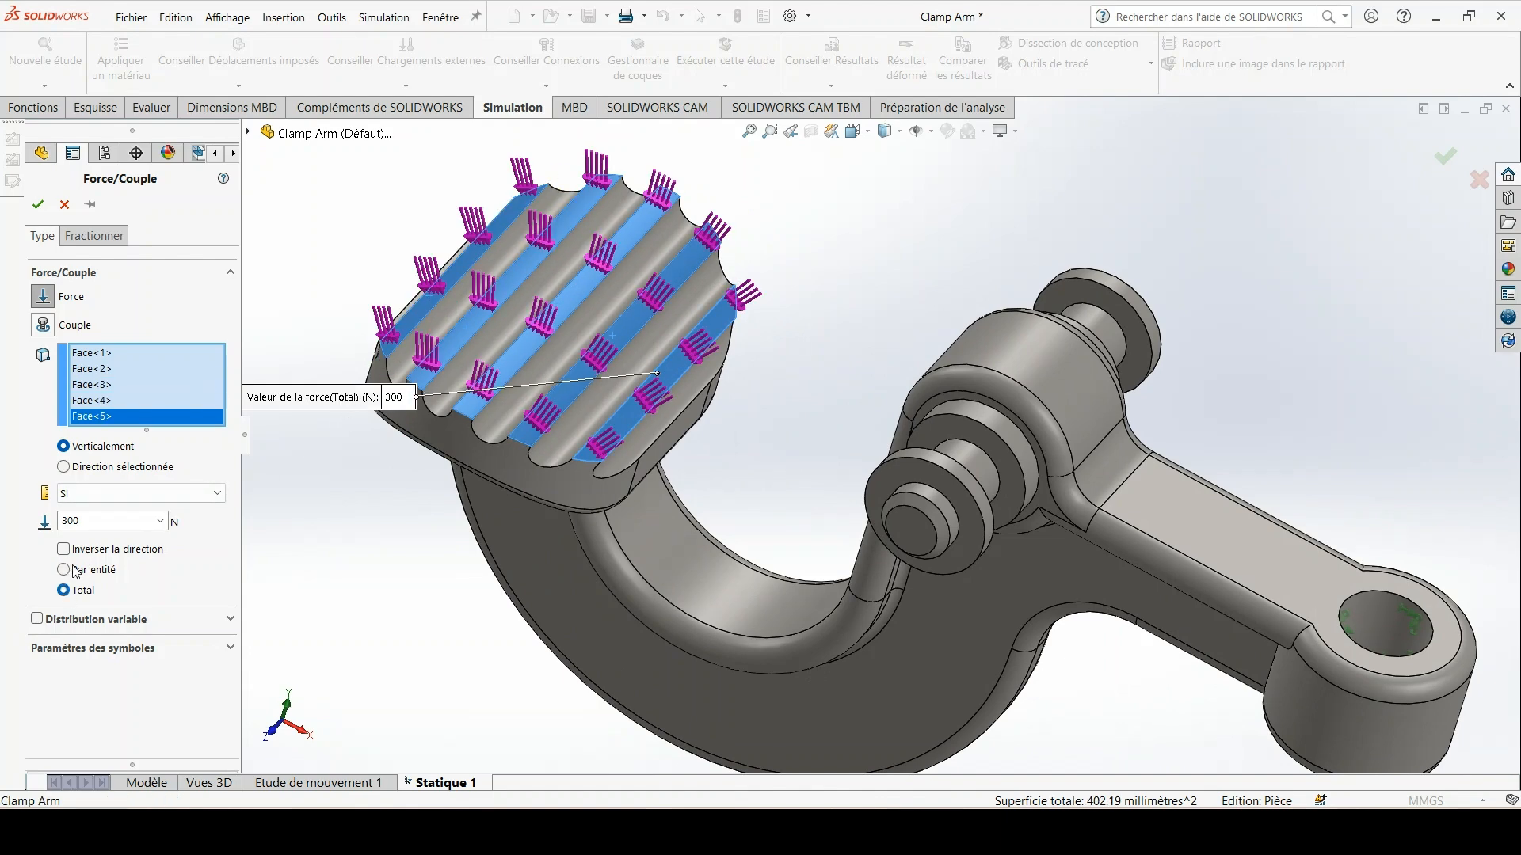
scroll(794, 434, up, 4)
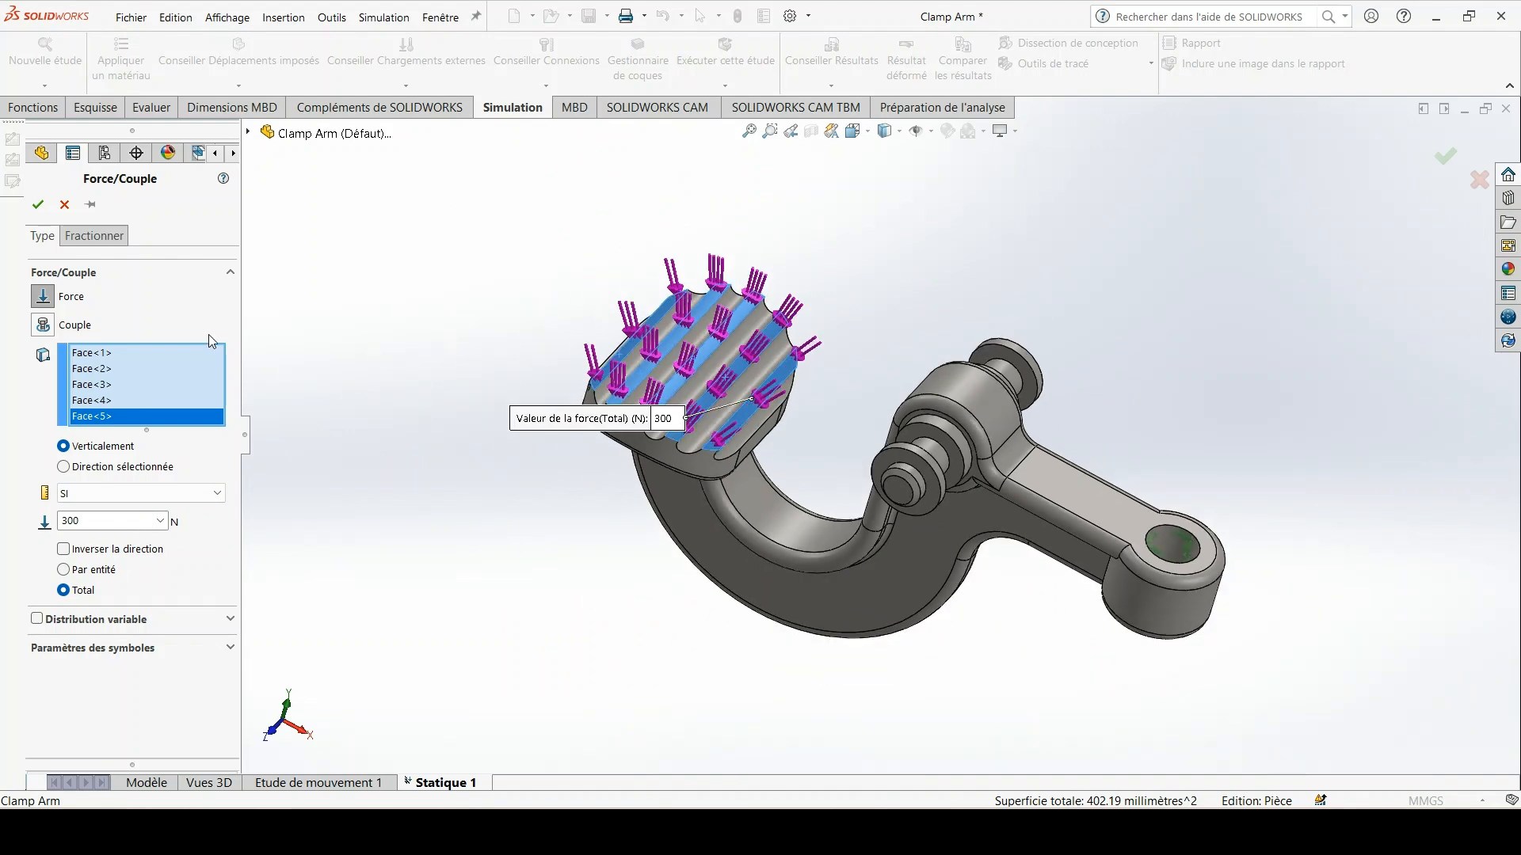
click(37, 204)
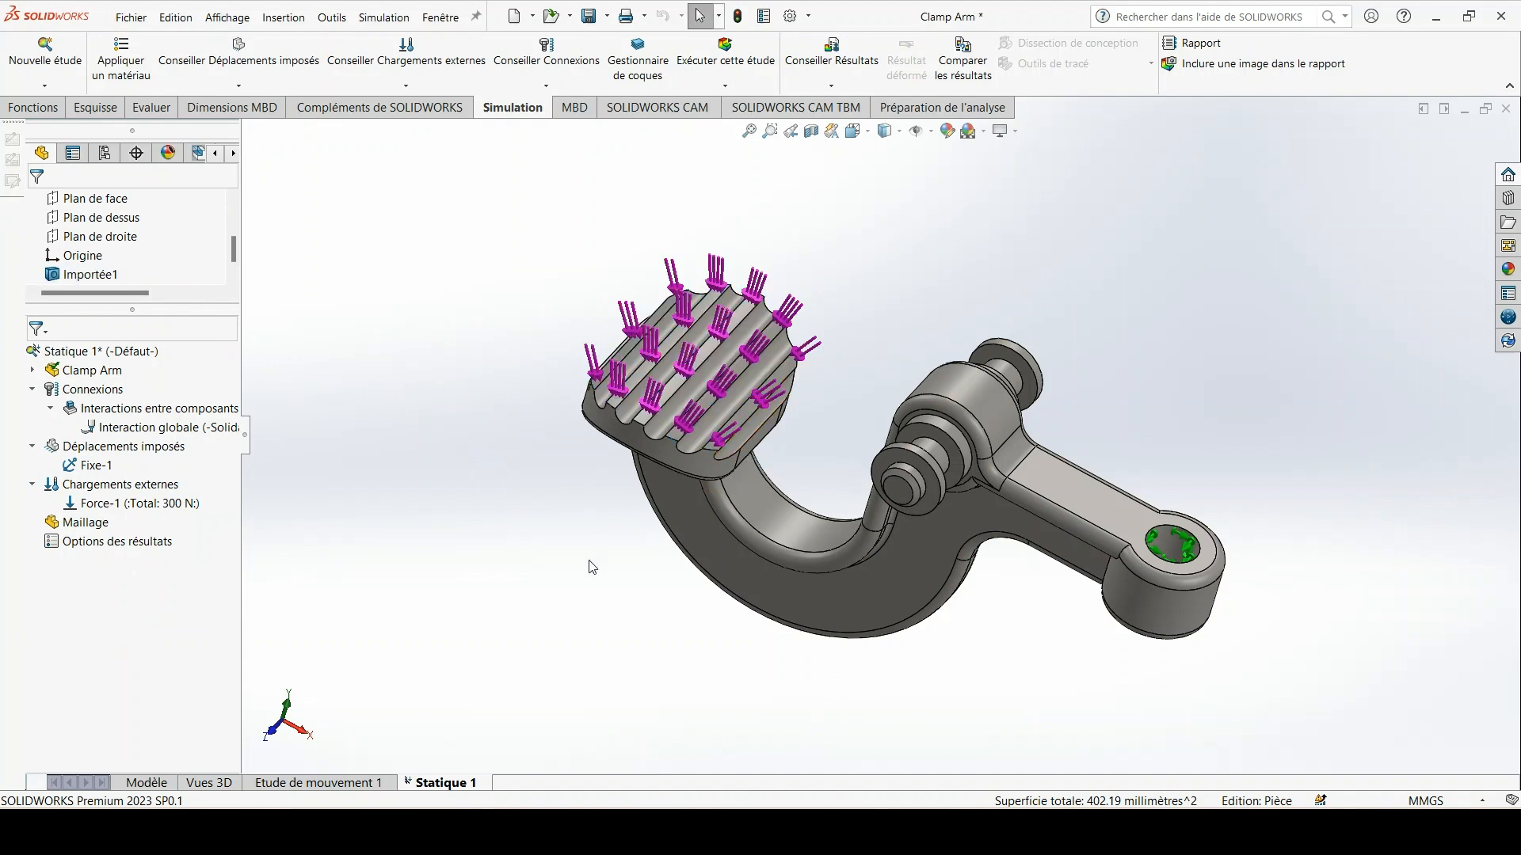
- Start creating the study's mesh and choose the standard mesh type in the mesh parameters
click(104, 526)
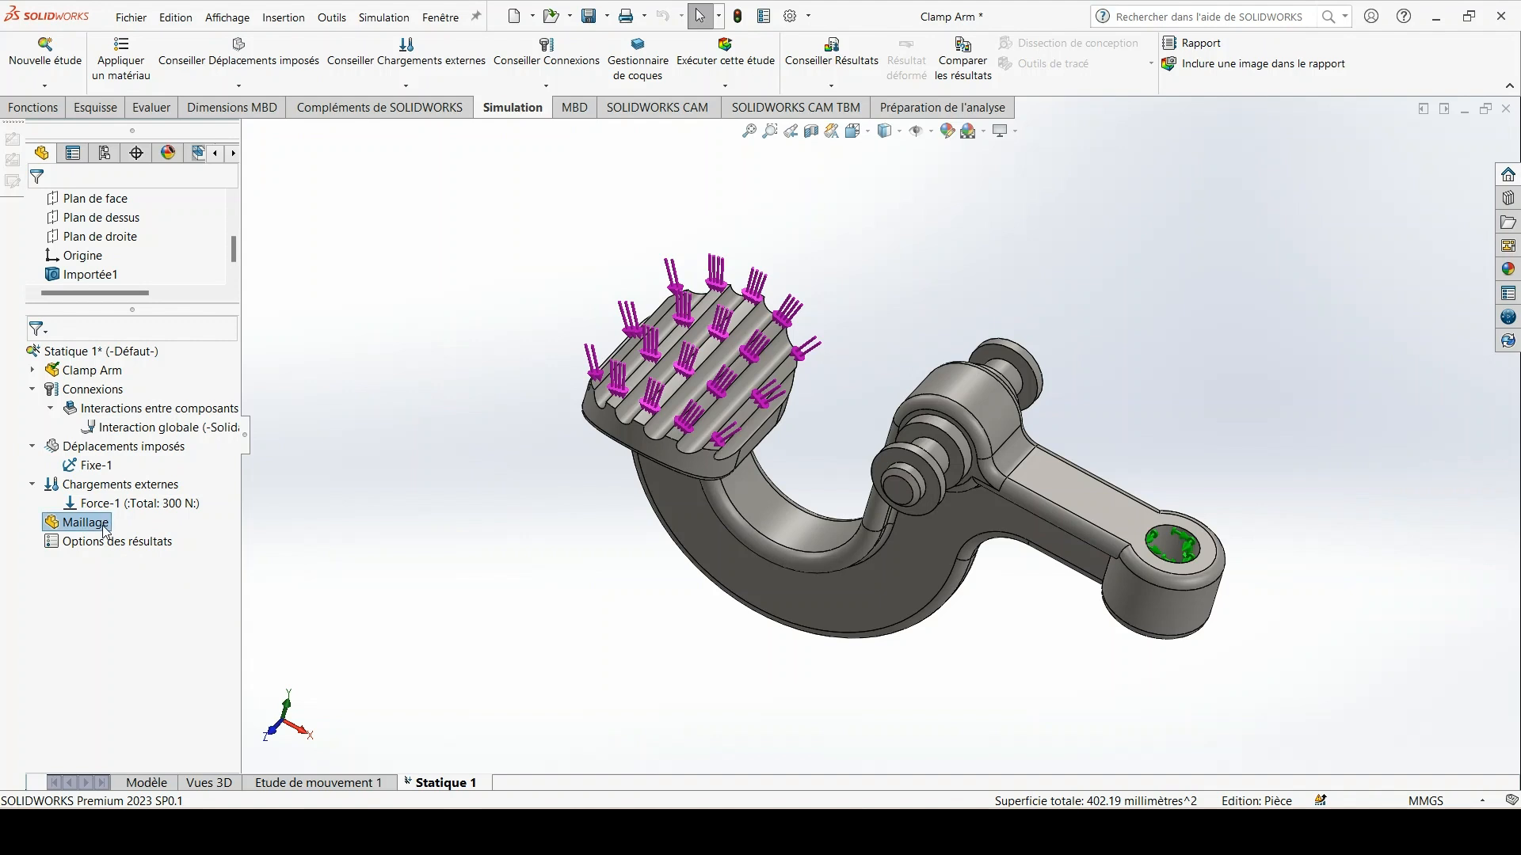
right_click(104, 526)
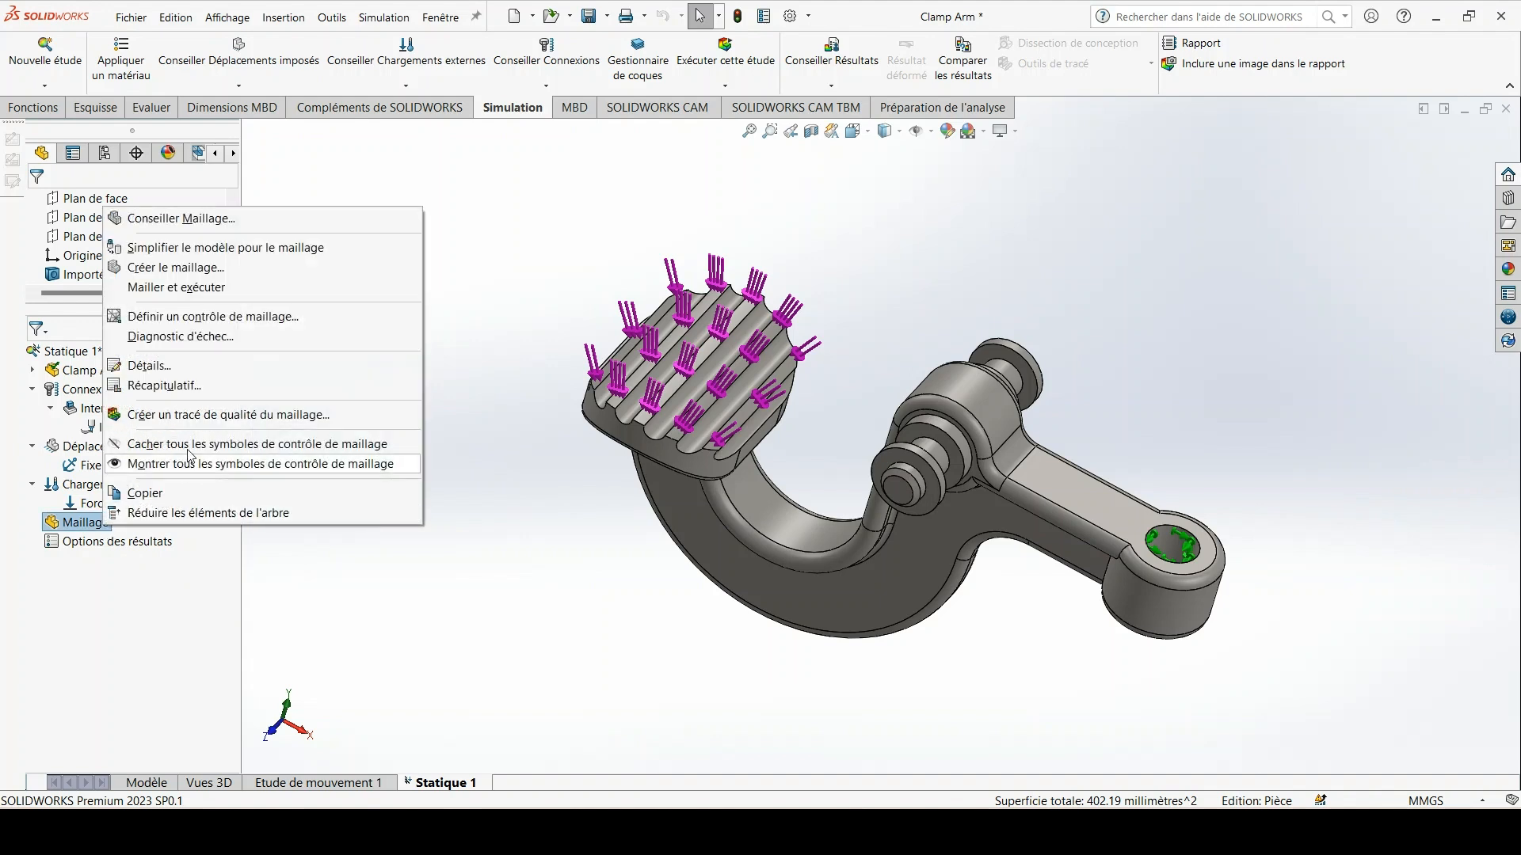
click(176, 267)
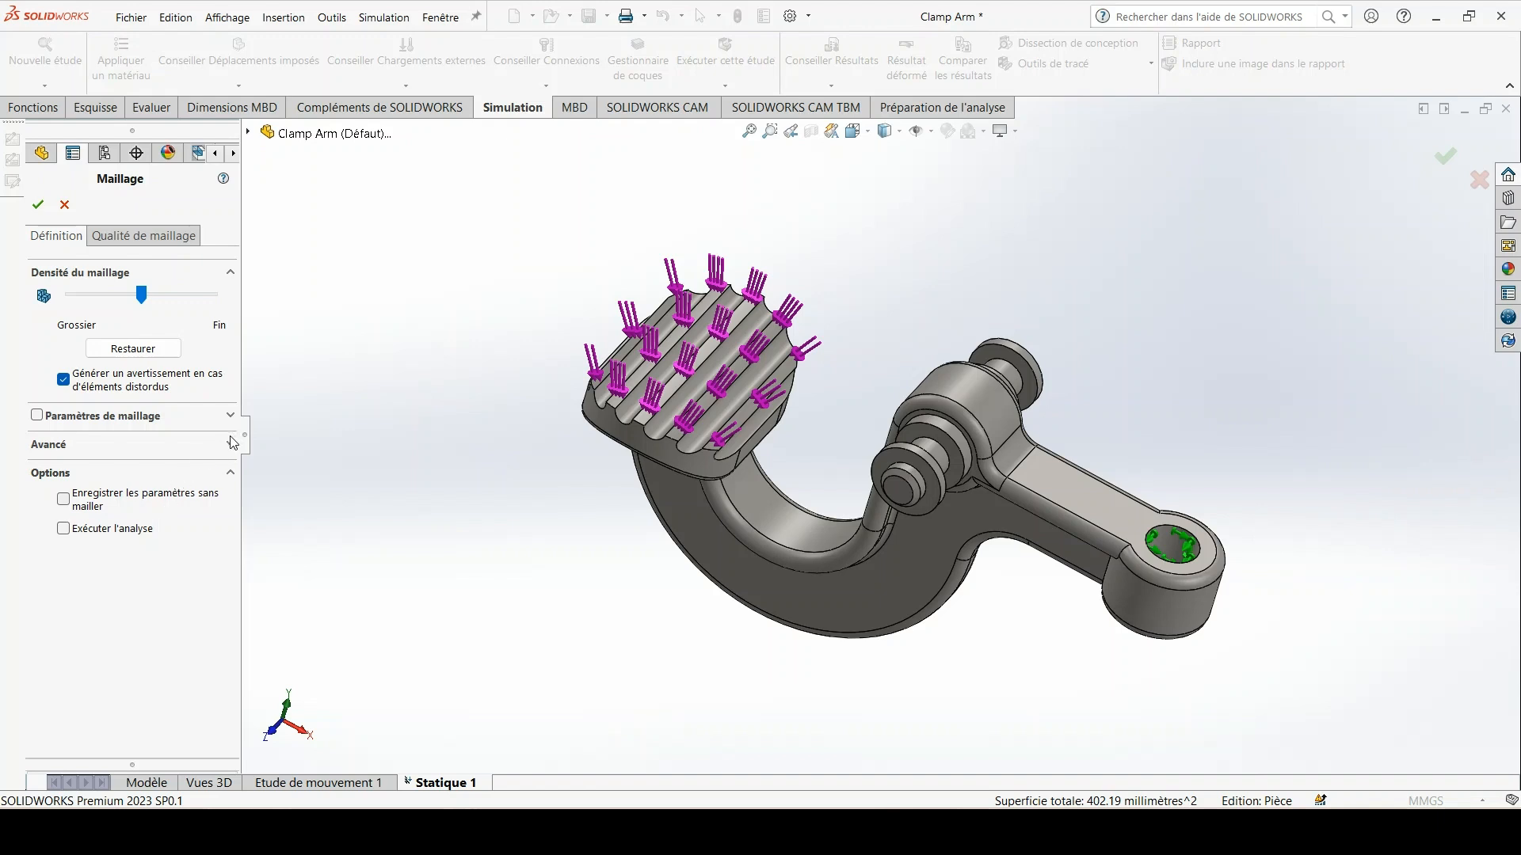
click(231, 473)
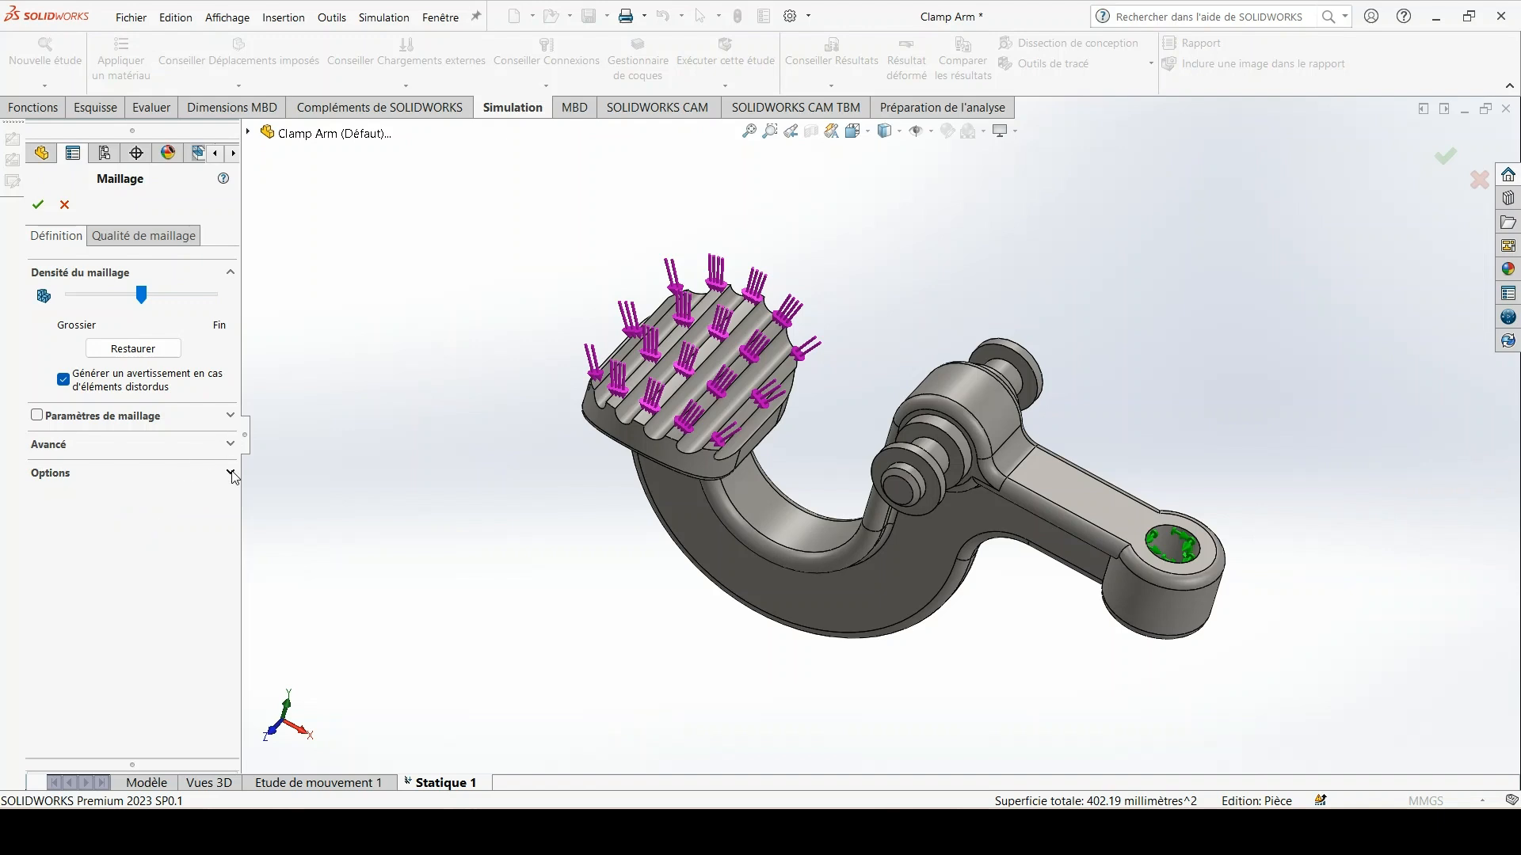
click(229, 416)
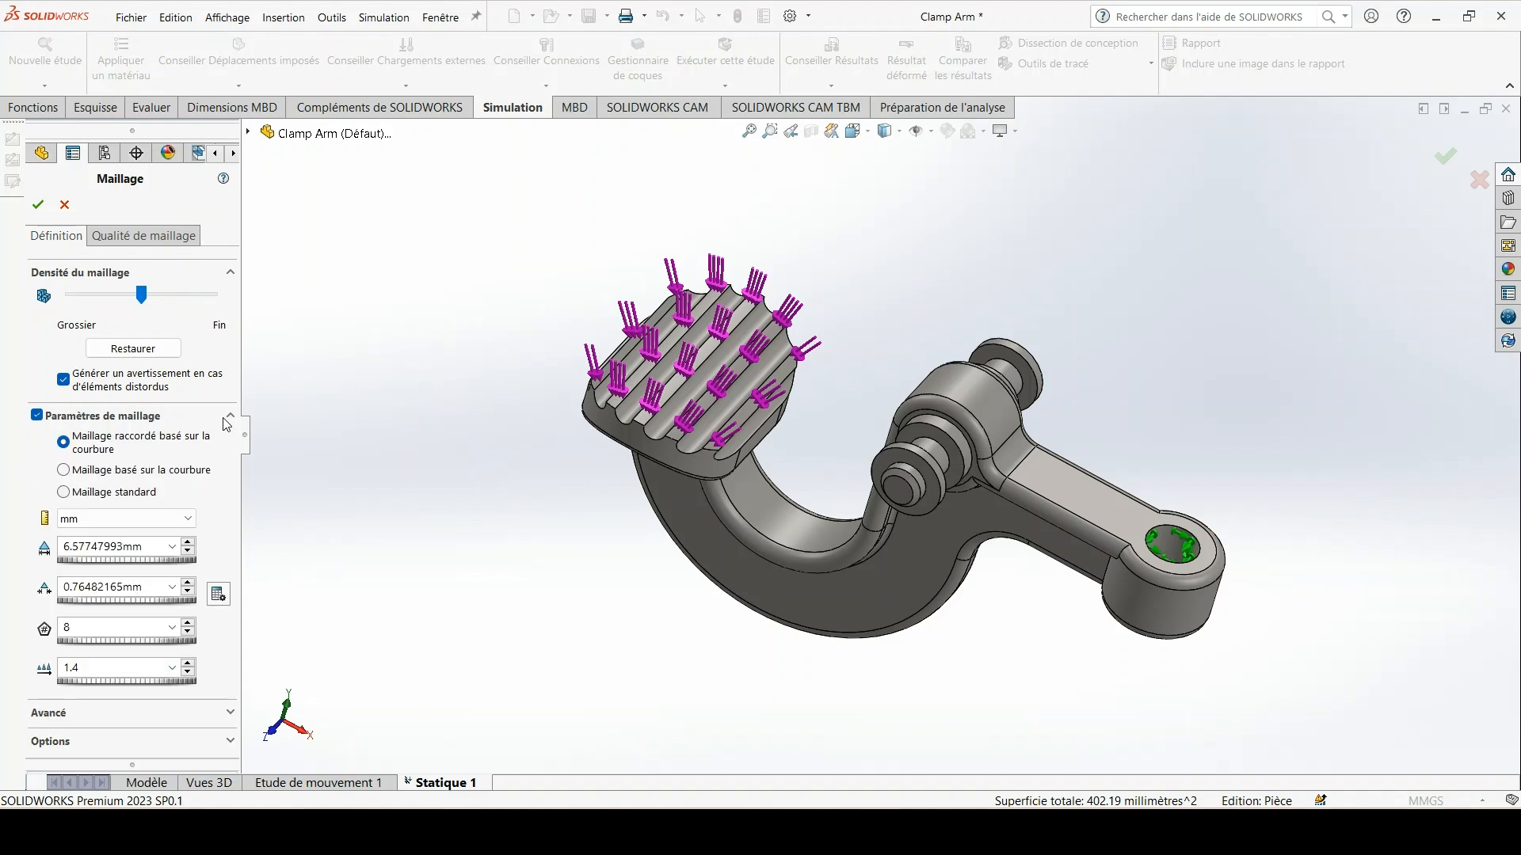
click(70, 497)
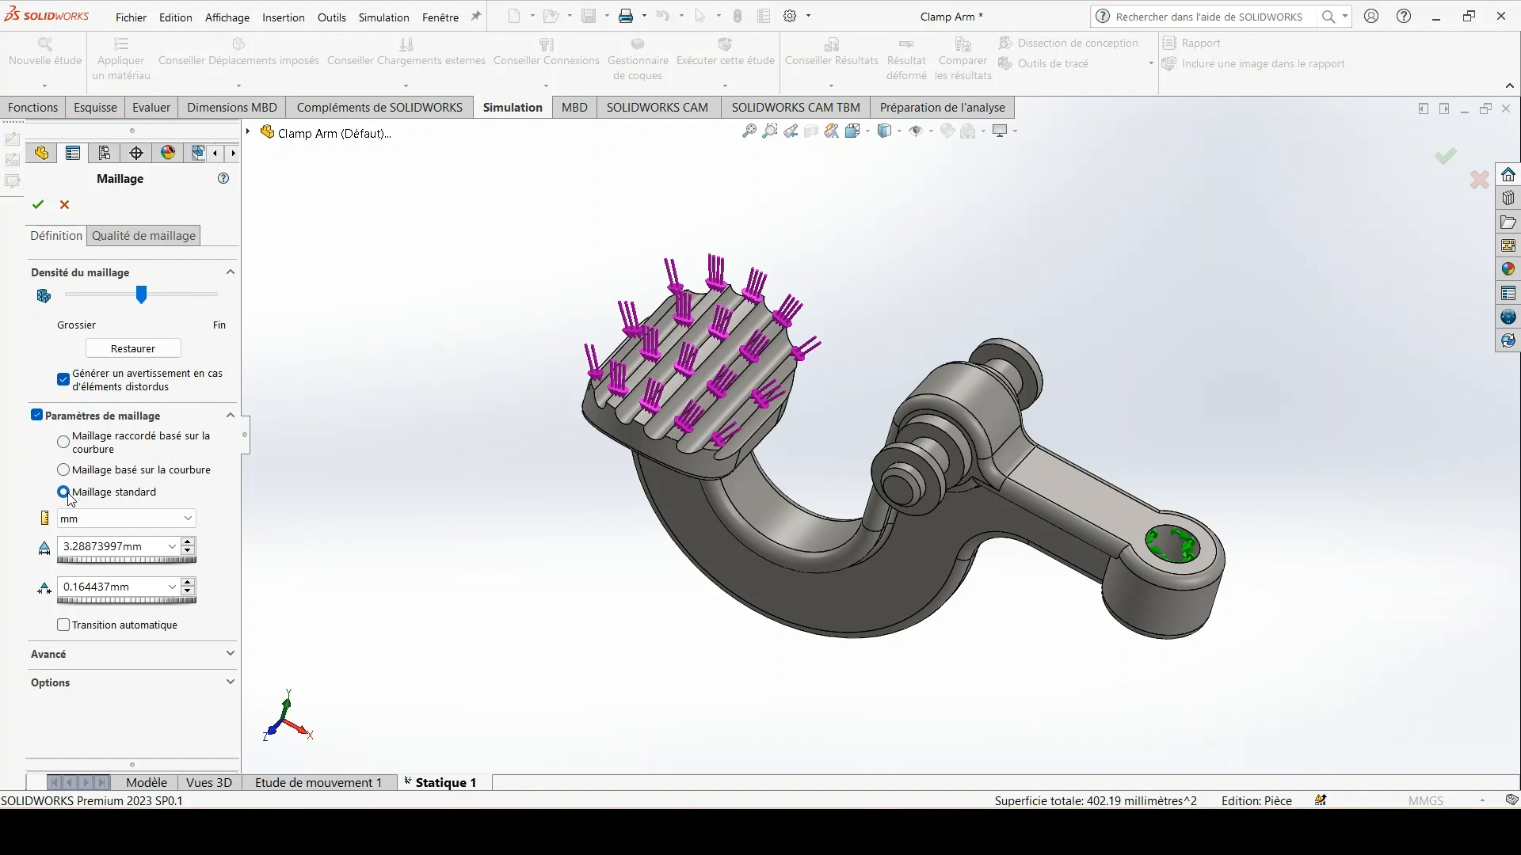
- Set the standard mesh's global element size to 3 mm and its tolerance to 0.15 mm
double_click(148, 546)
text(3)
click(140, 589)
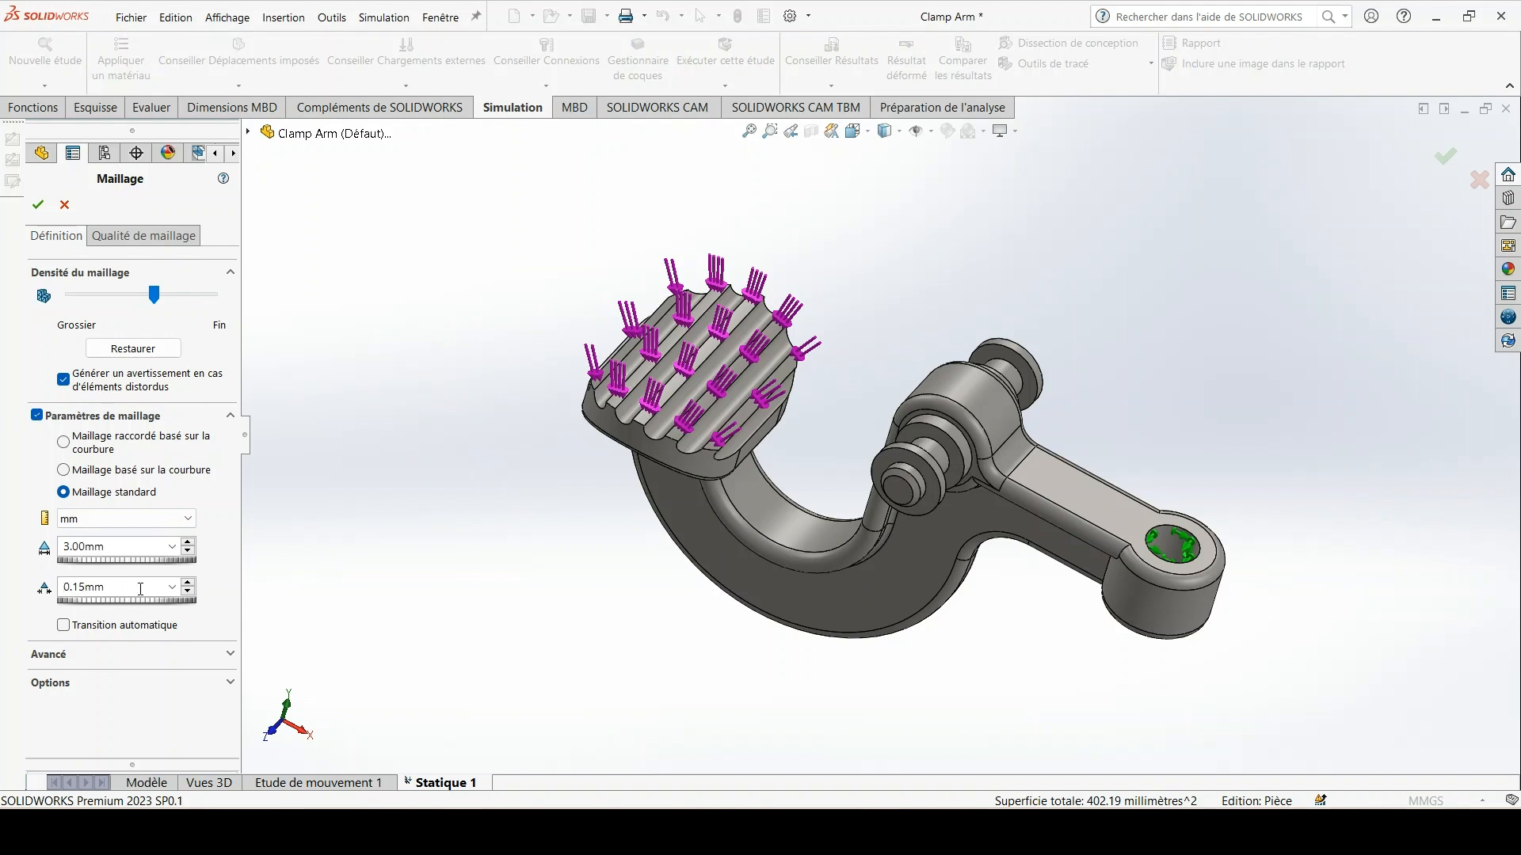
text(0.15)
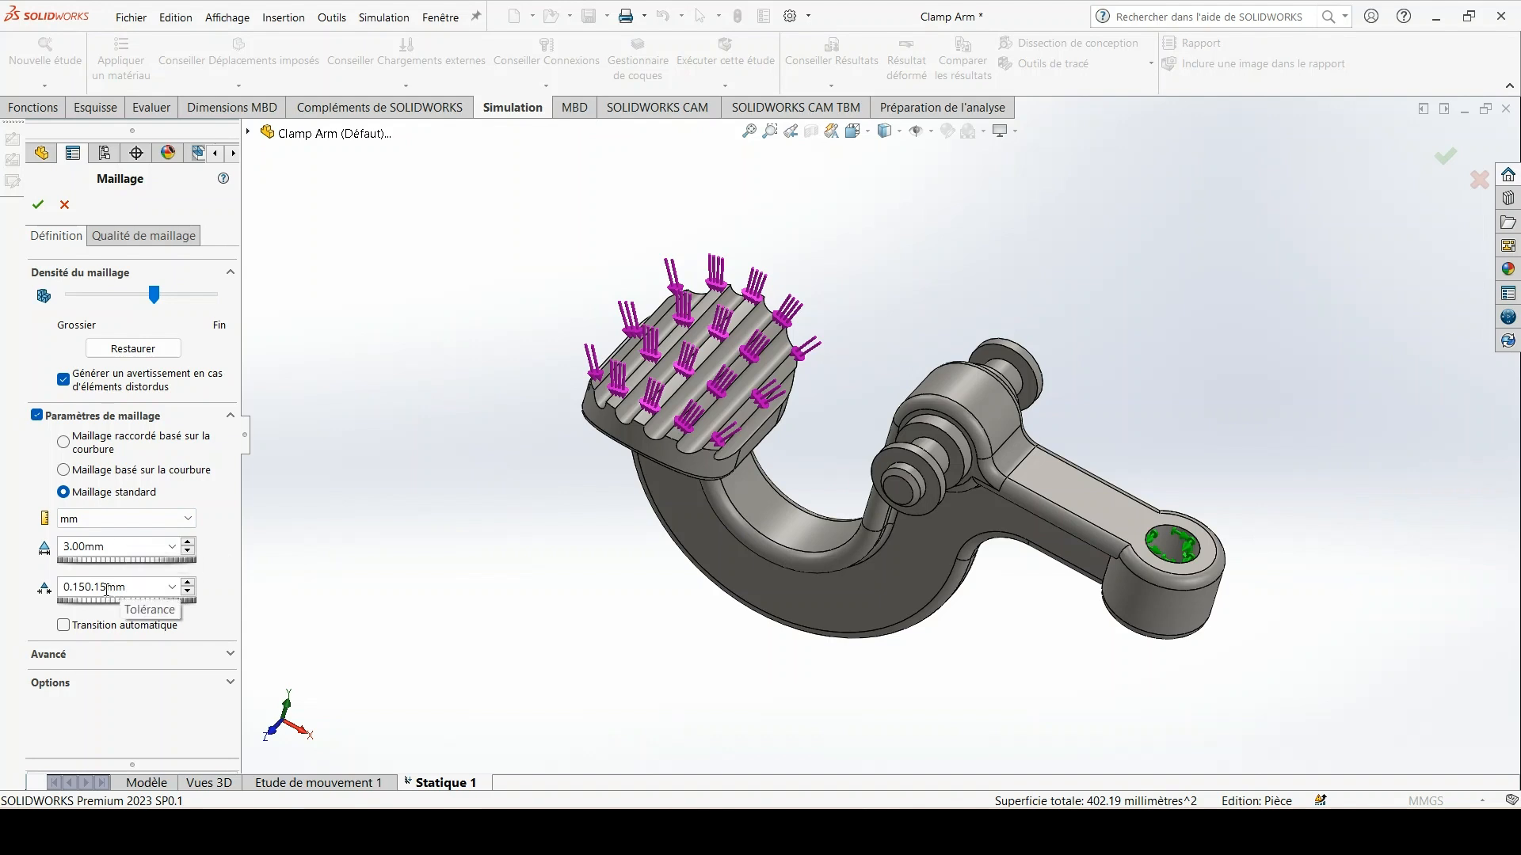
key(BackSpace)
key(BackSpace)
key(BackSpace)
key(BackSpace)
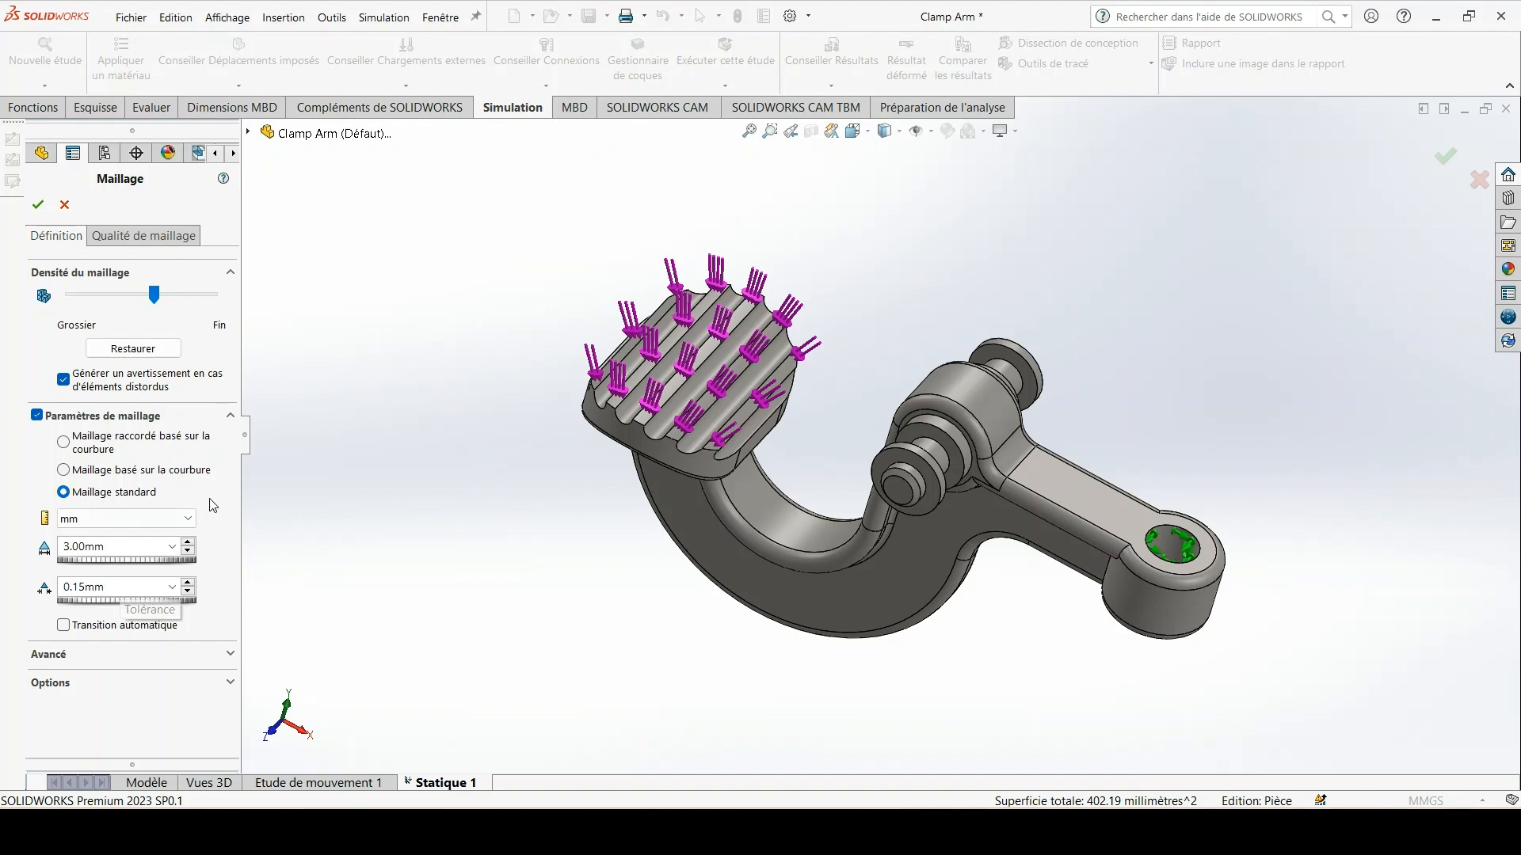
- Generate the mesh and run the static study
click(38, 206)
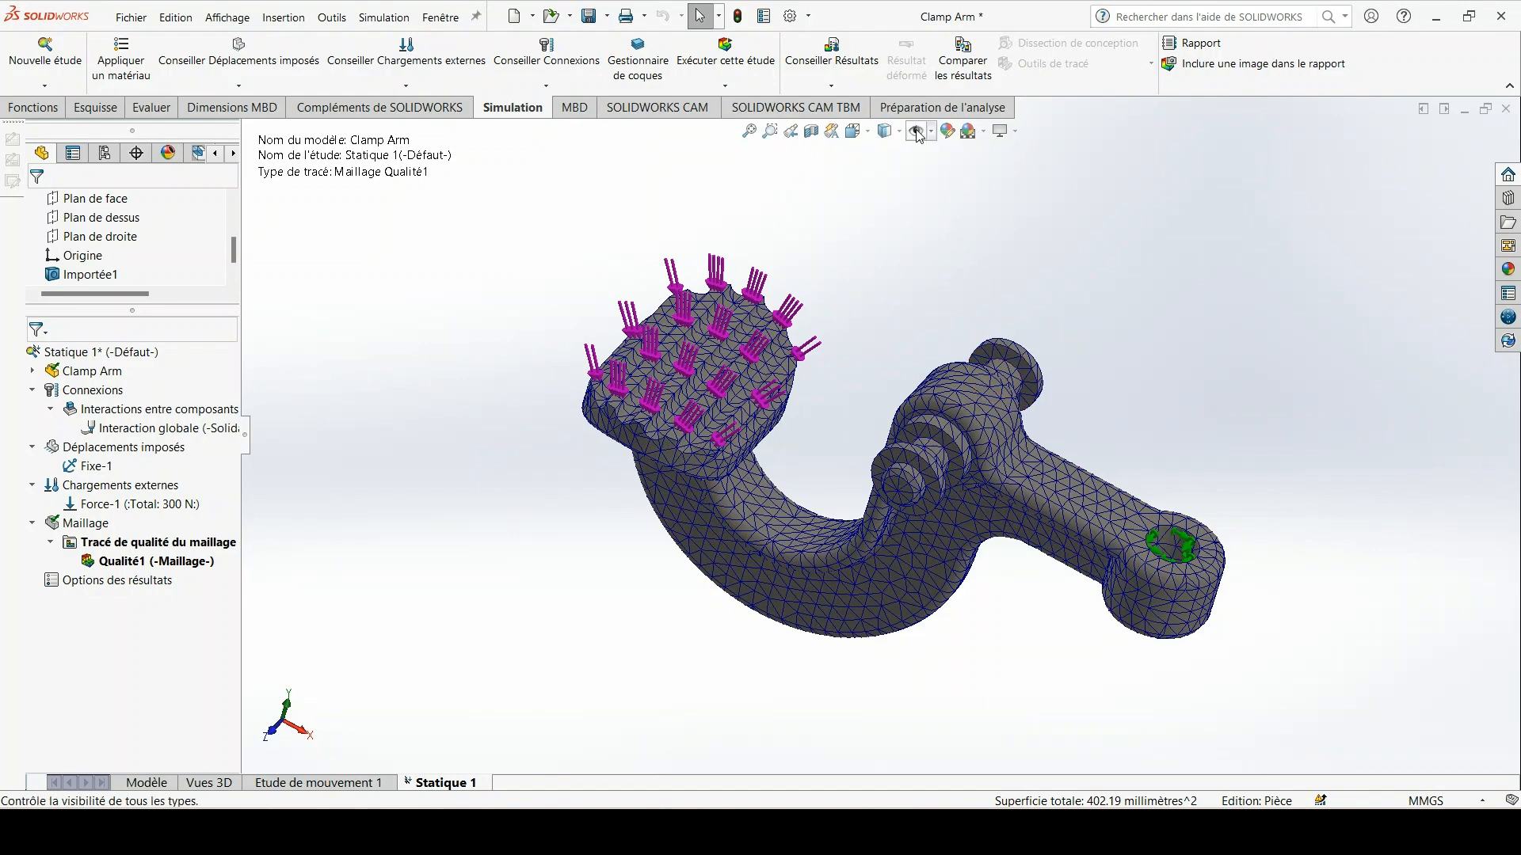
click(727, 62)
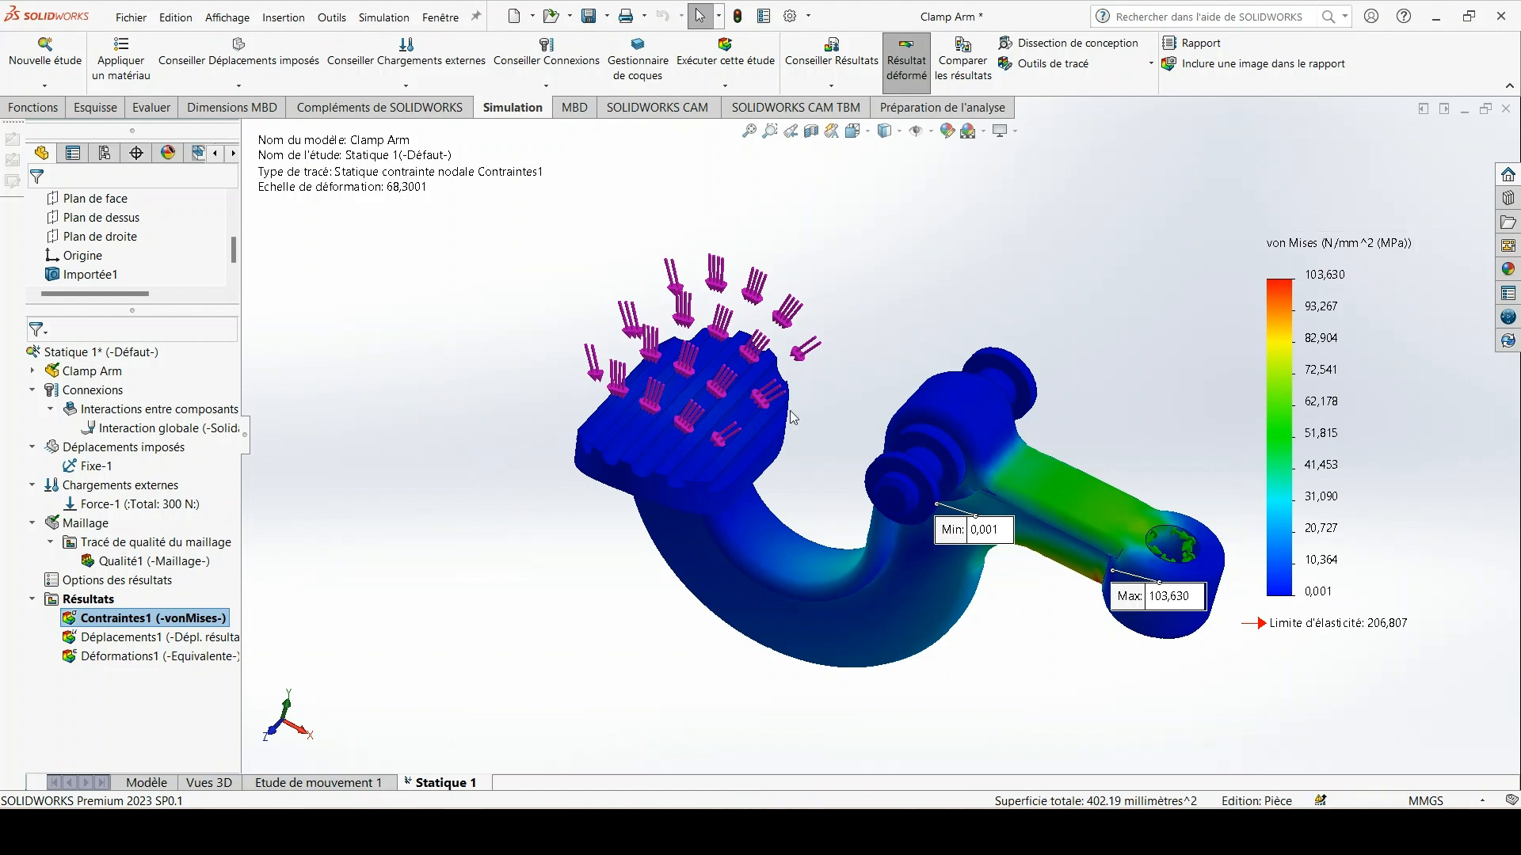
- Show the von Mises stress plot in N/mm^2 (MPa) with five decimals and move its maximum label just below the arm
right_click(167, 621)
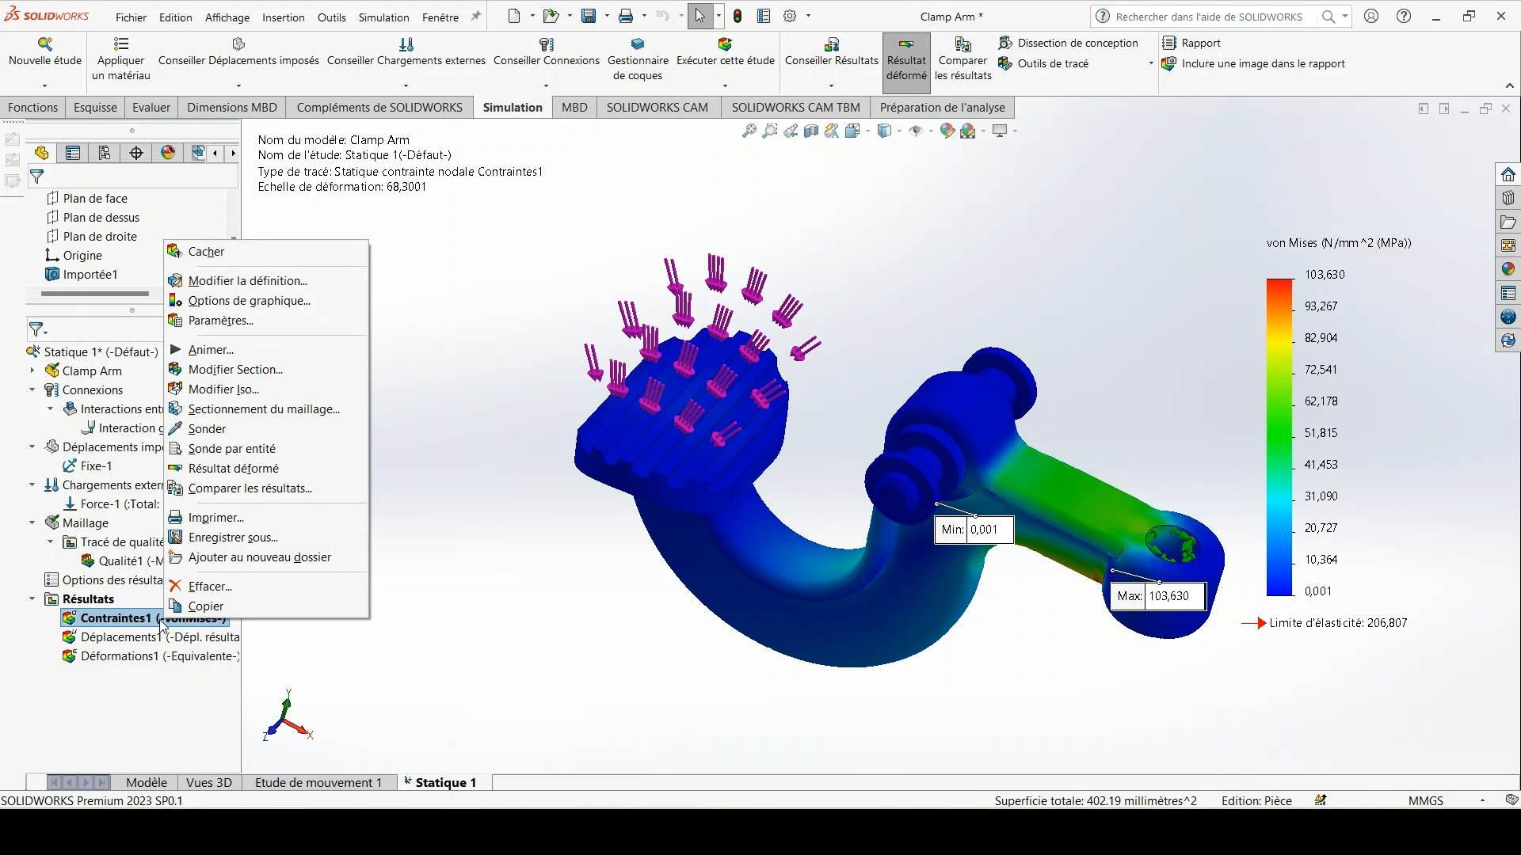
click(301, 282)
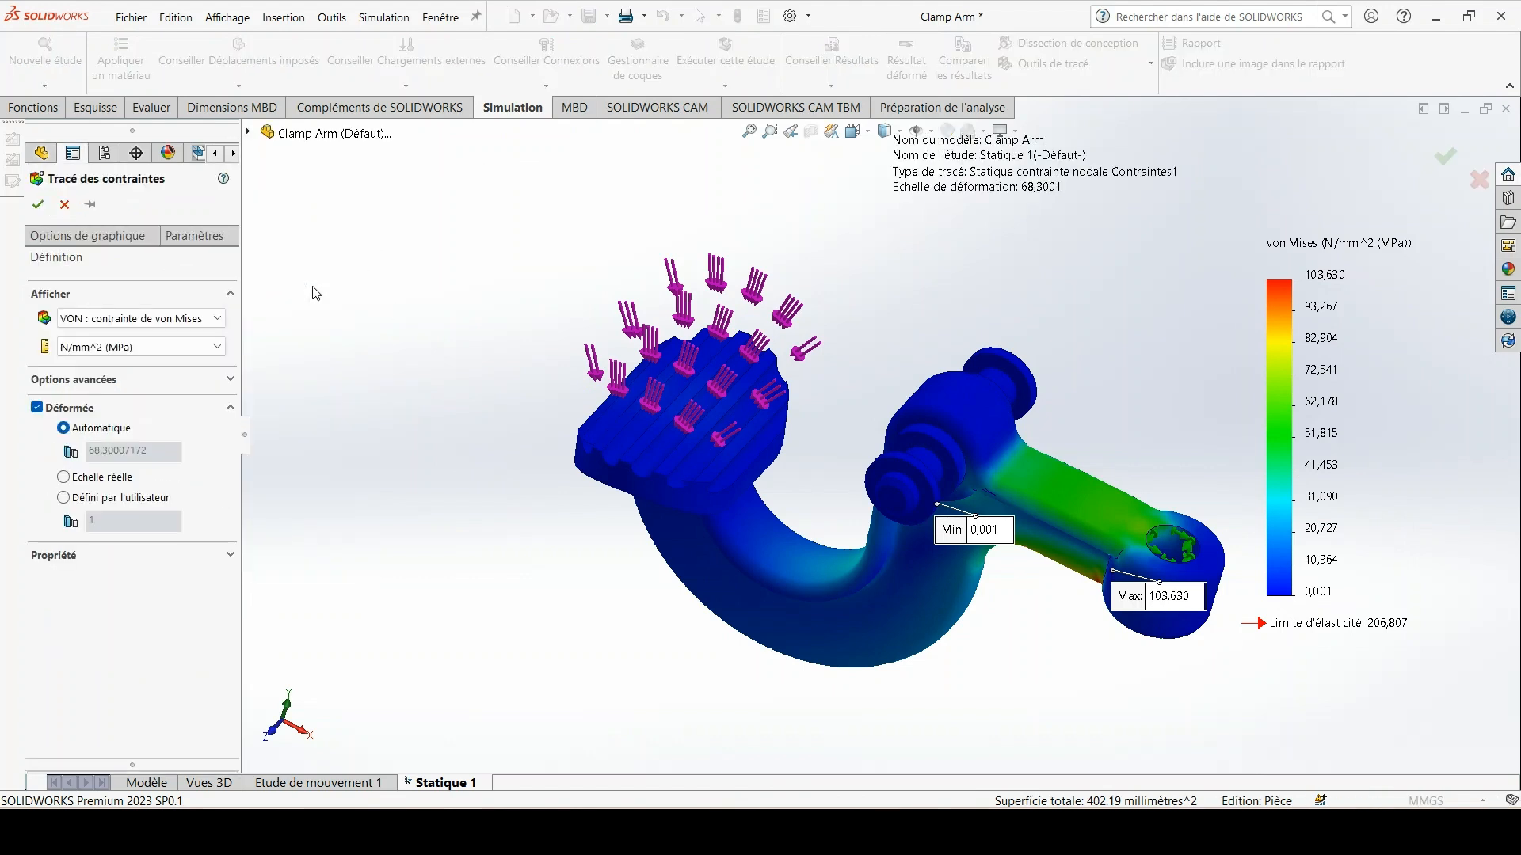
click(213, 352)
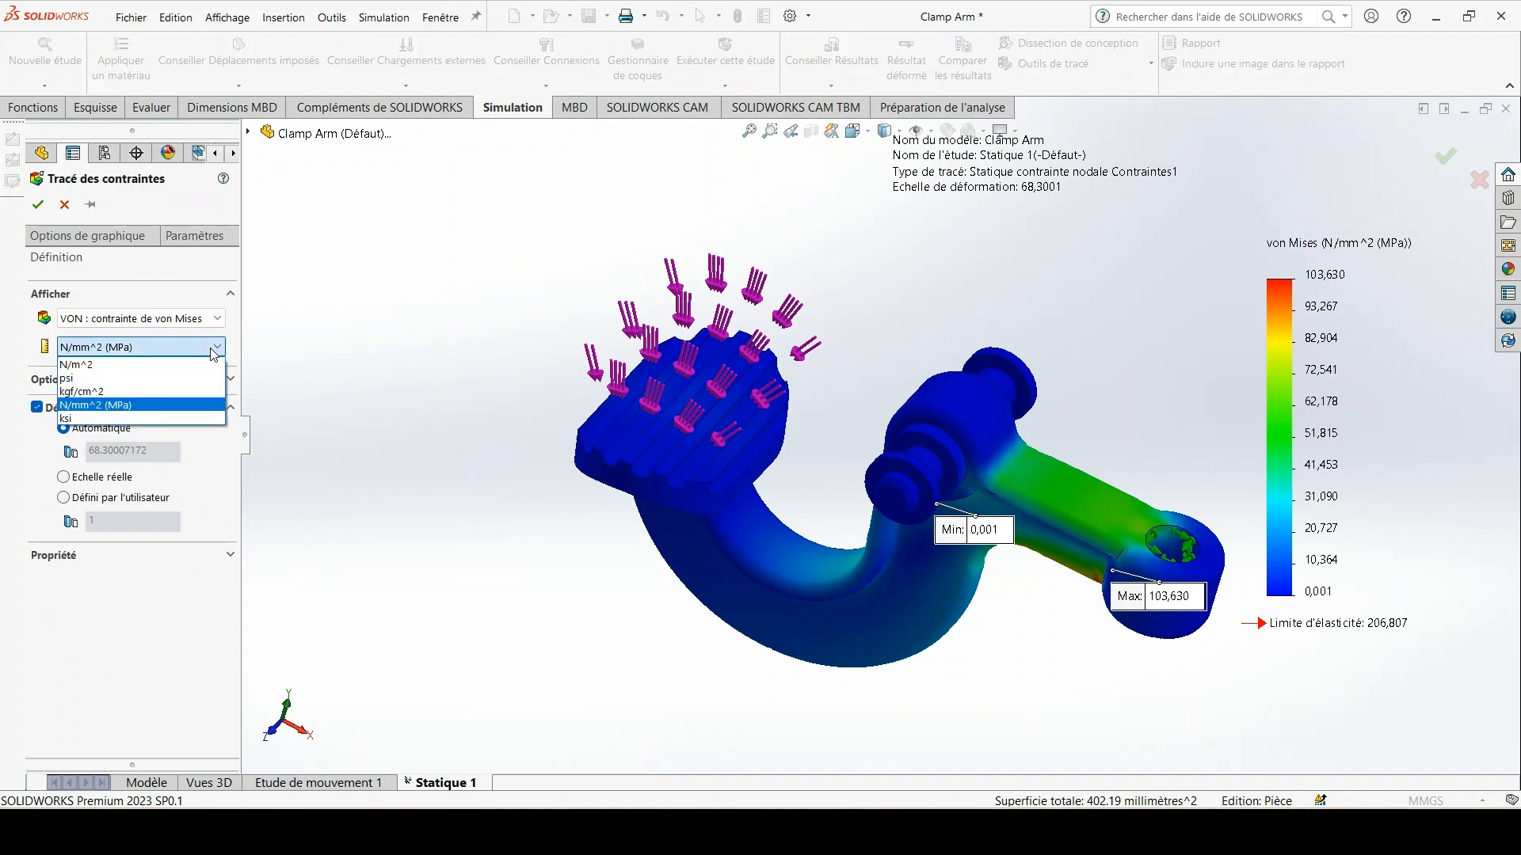
click(214, 351)
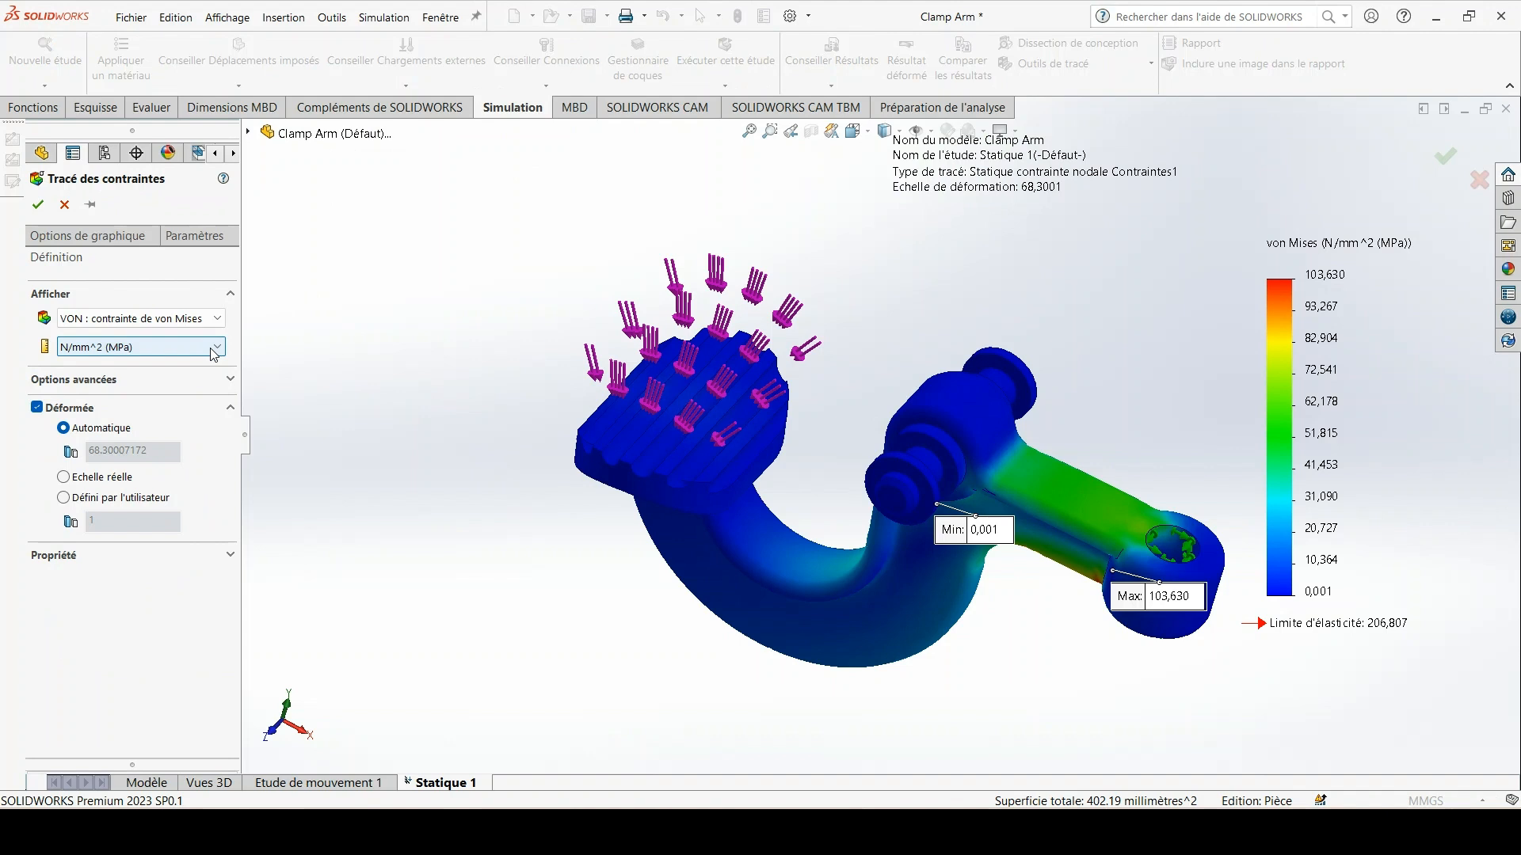
click(87, 235)
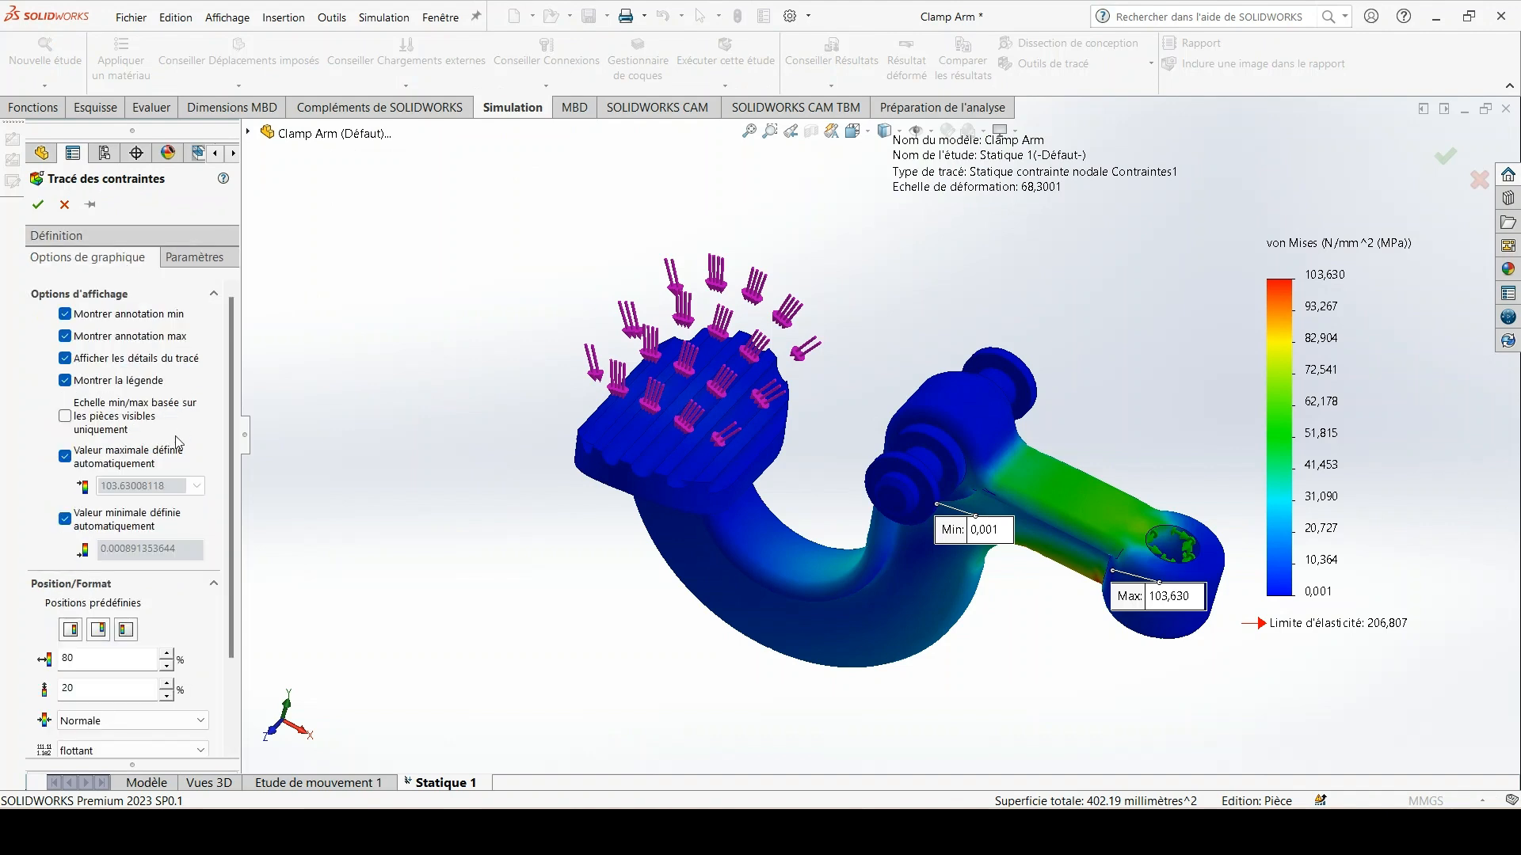
scroll(174, 449, down, 3)
click(204, 668)
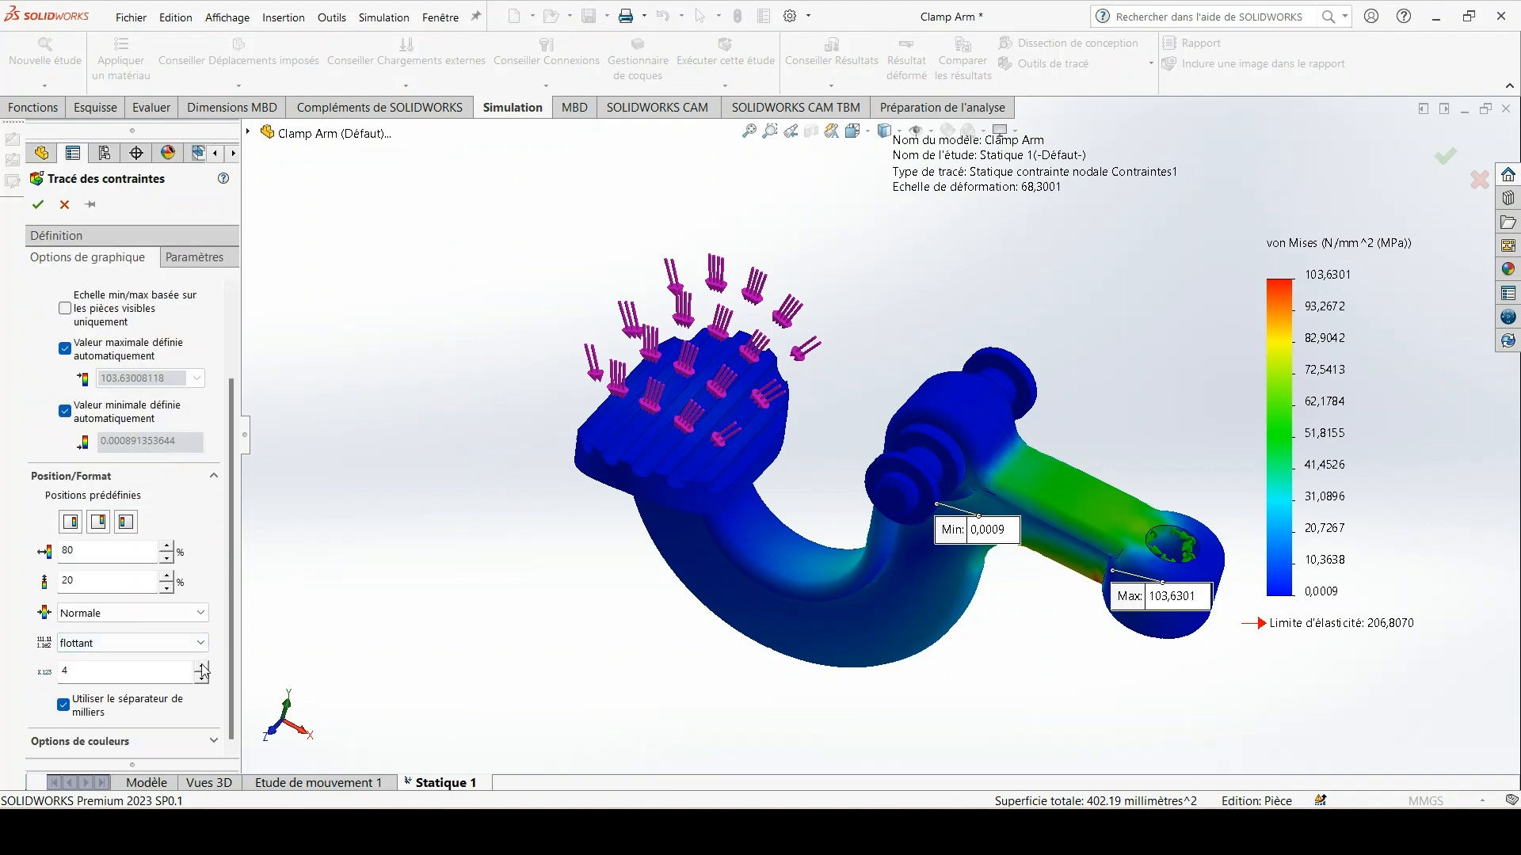
click(204, 668)
click(37, 204)
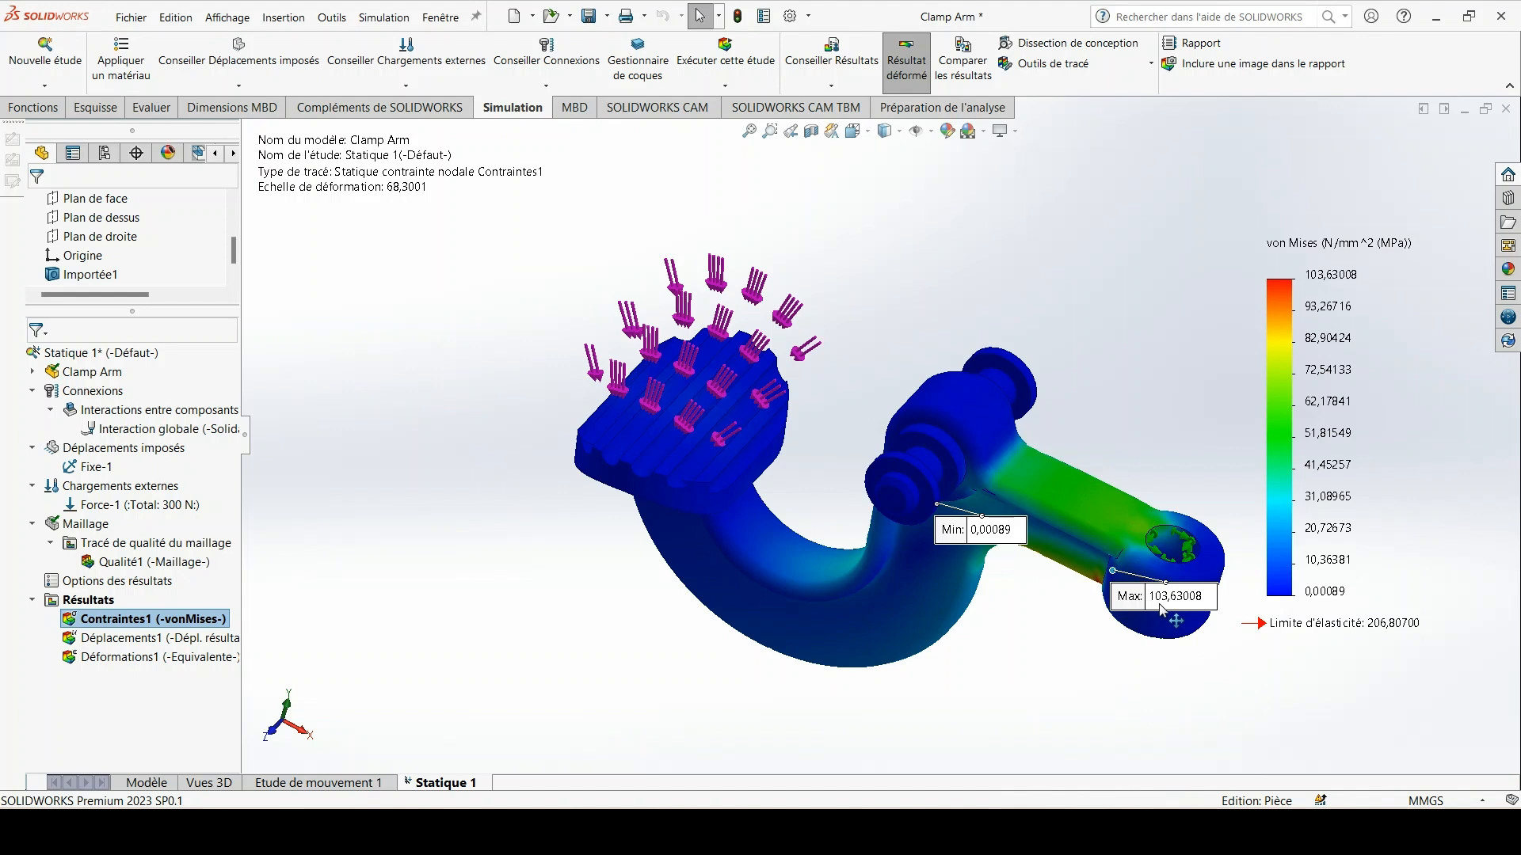
mouse_move(1161, 608)
mouse_down()
mouse_move(1106, 610)
mouse_move(1065, 670)
mouse_up()
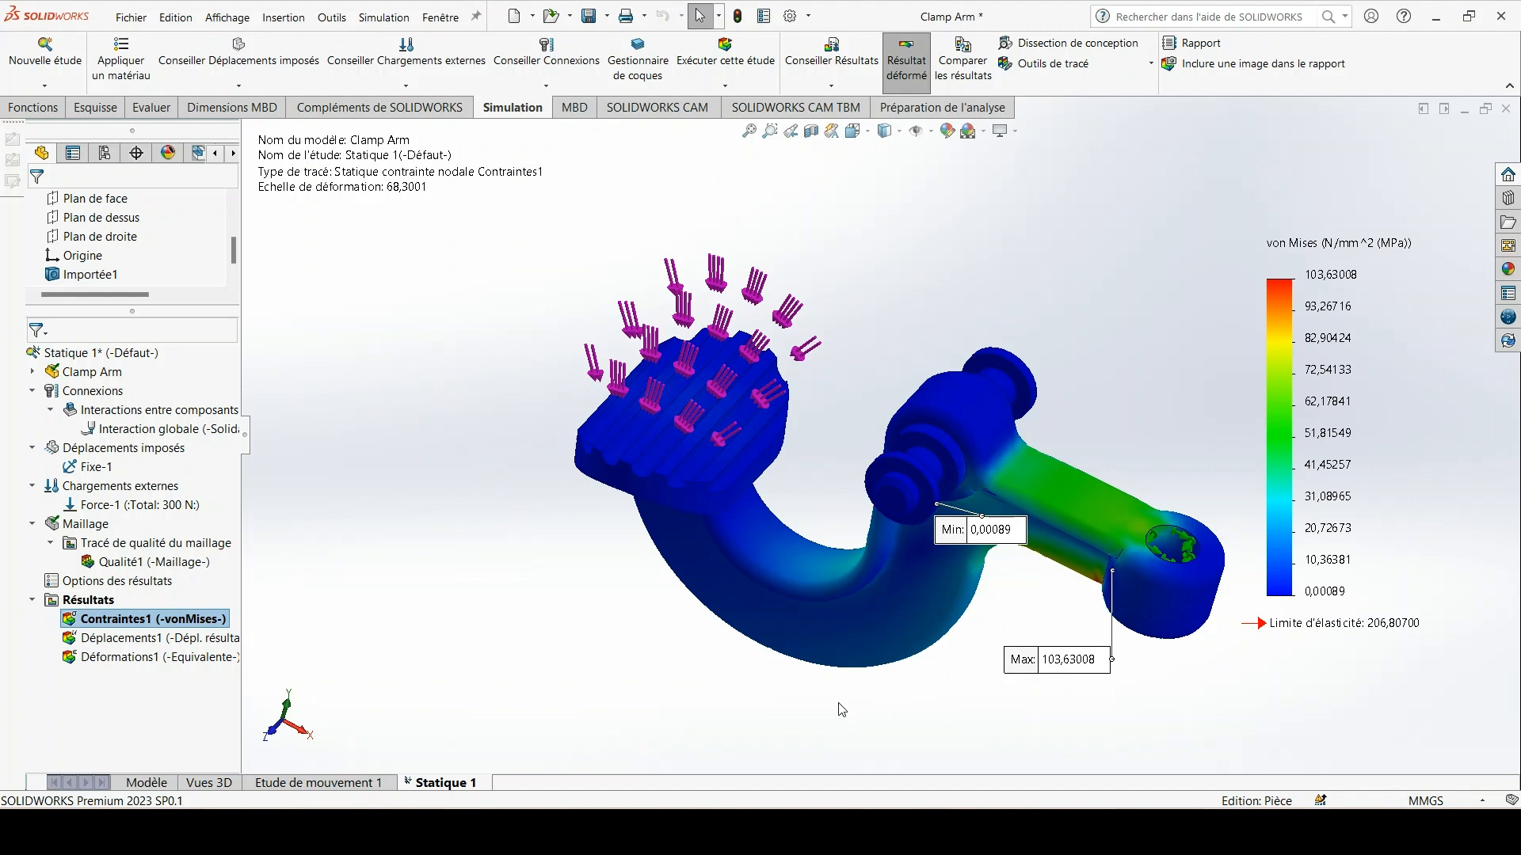
- Change the resultant displacement plot's unit to inches and accept the plot definition
right_click(138, 645)
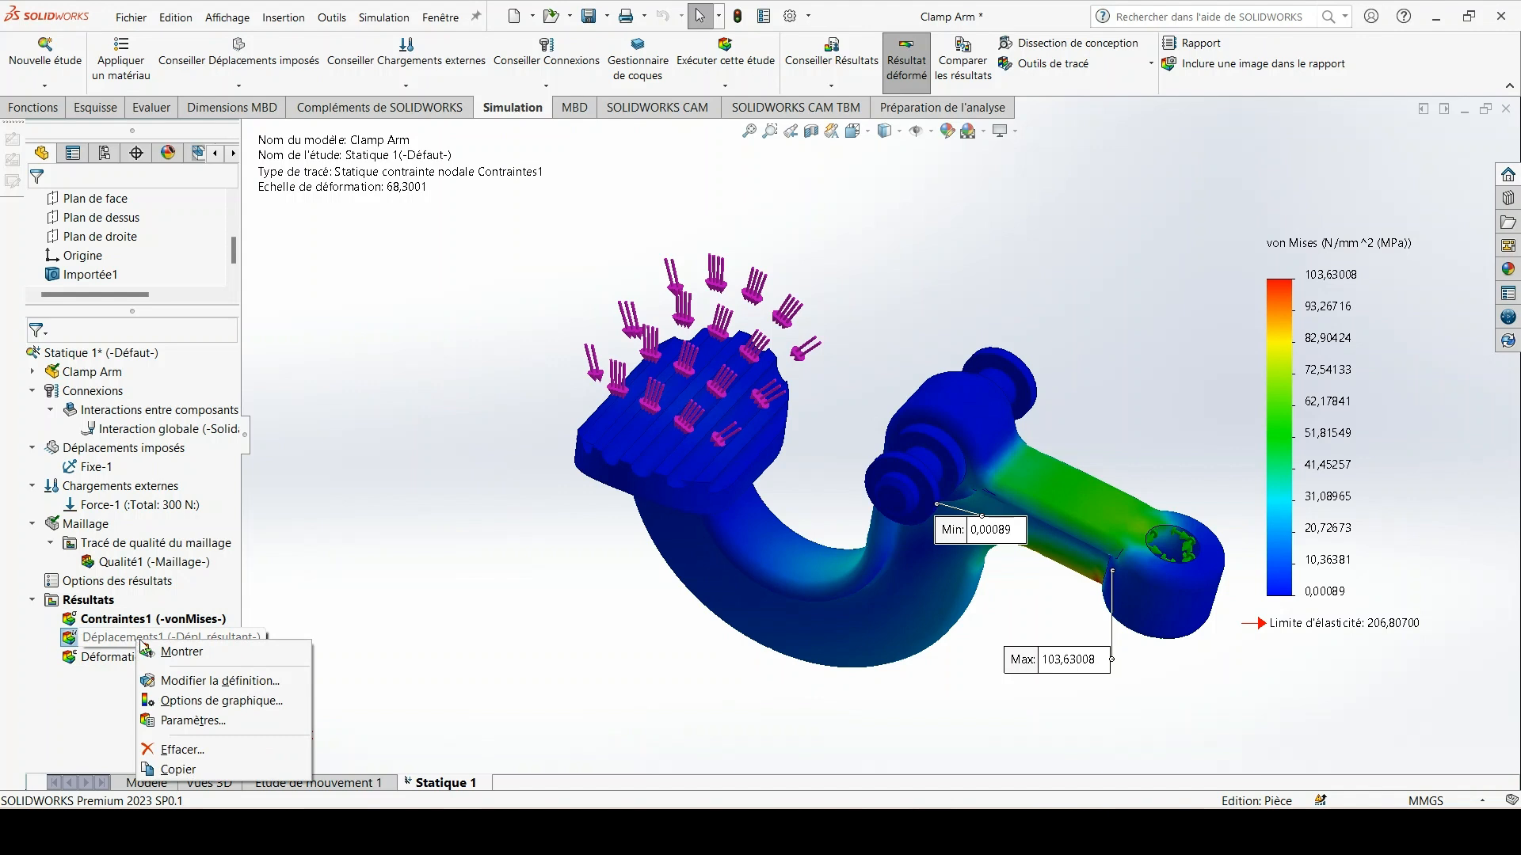
click(228, 683)
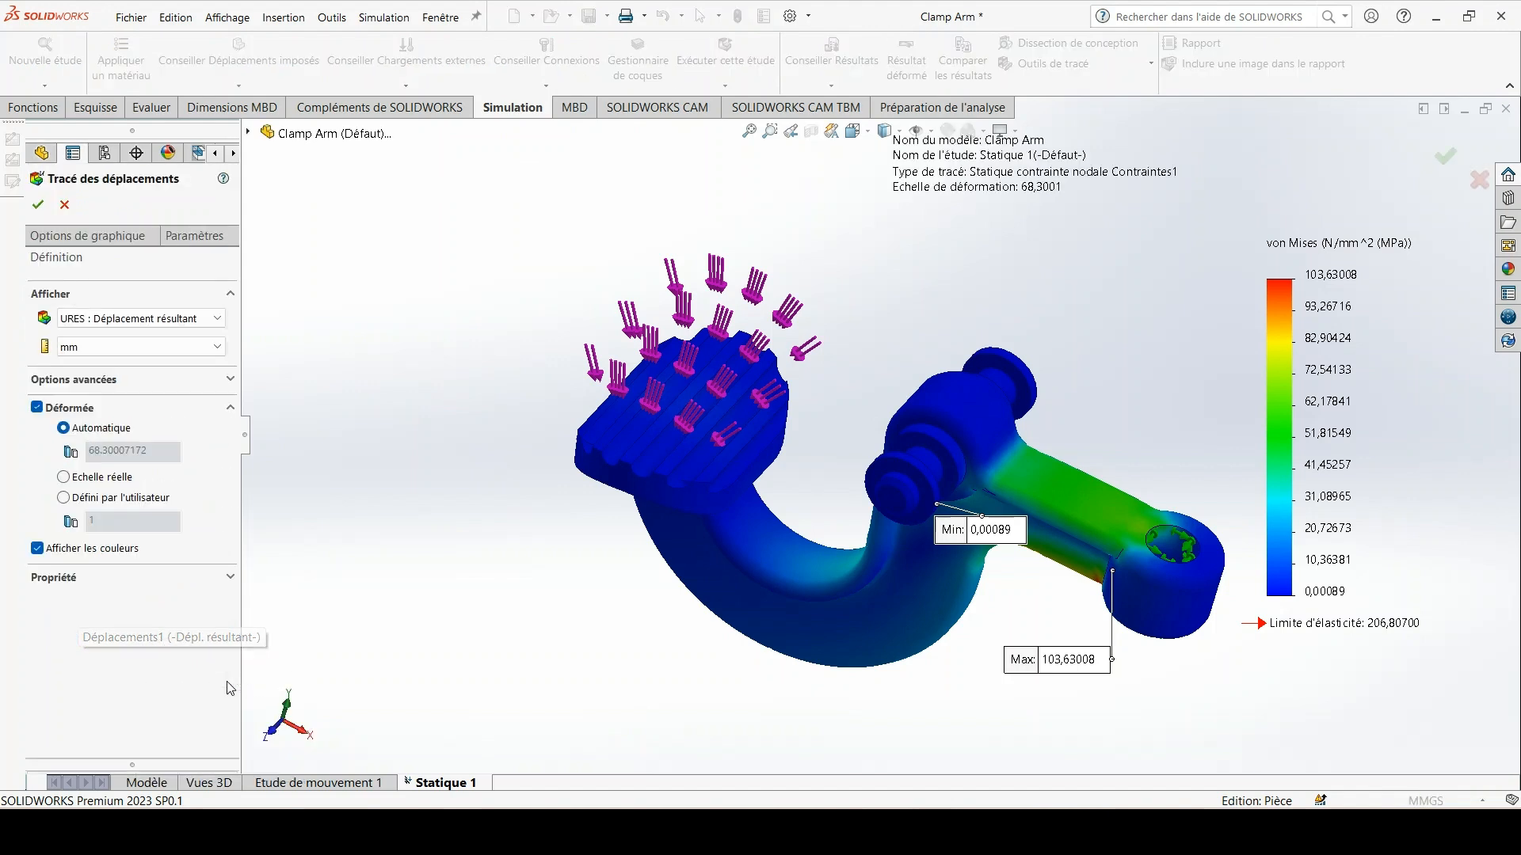
click(213, 349)
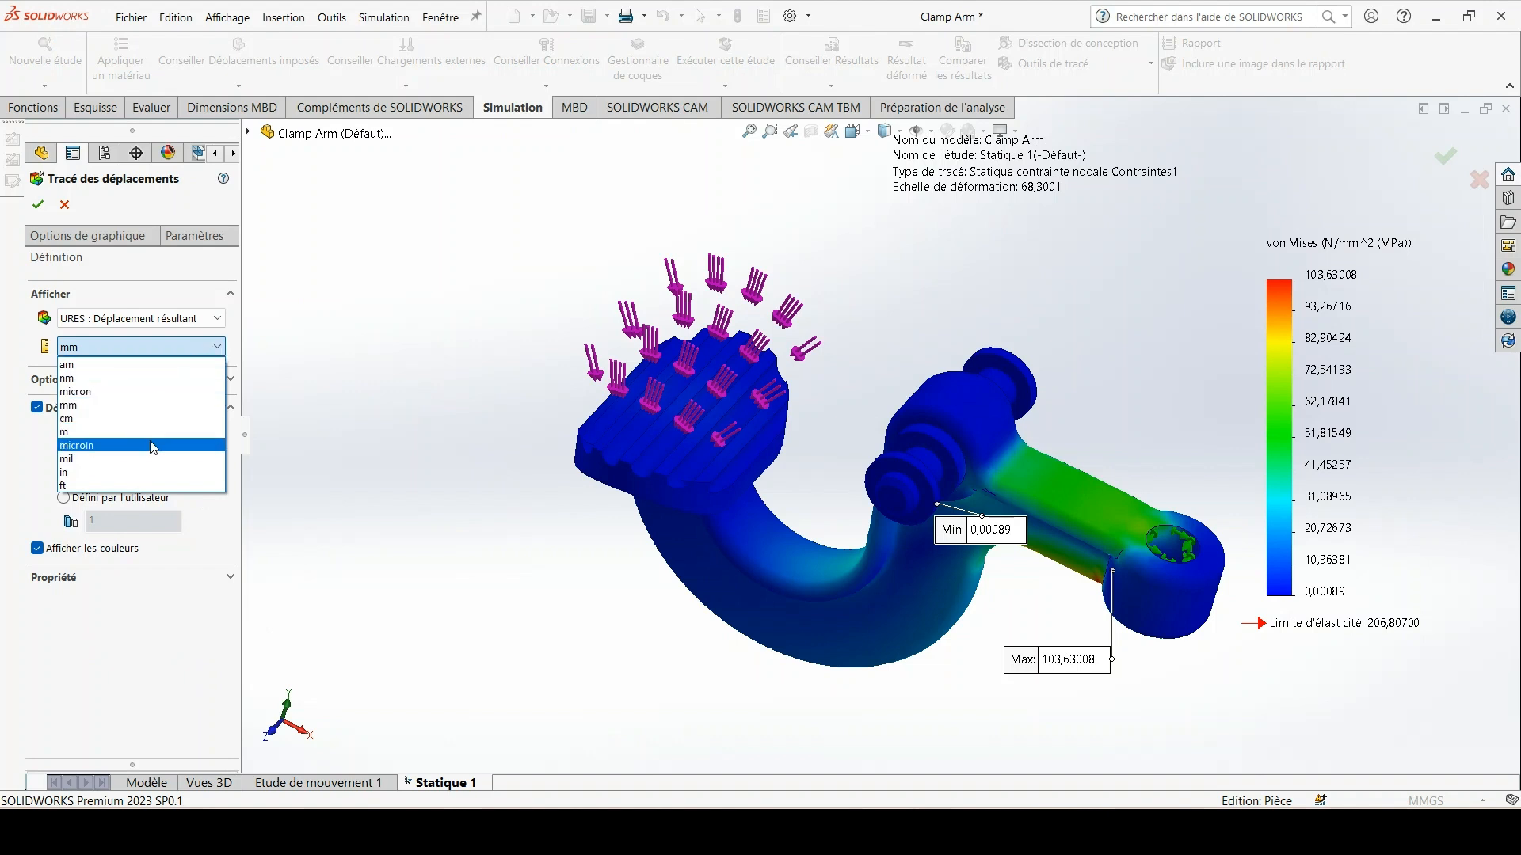
click(140, 475)
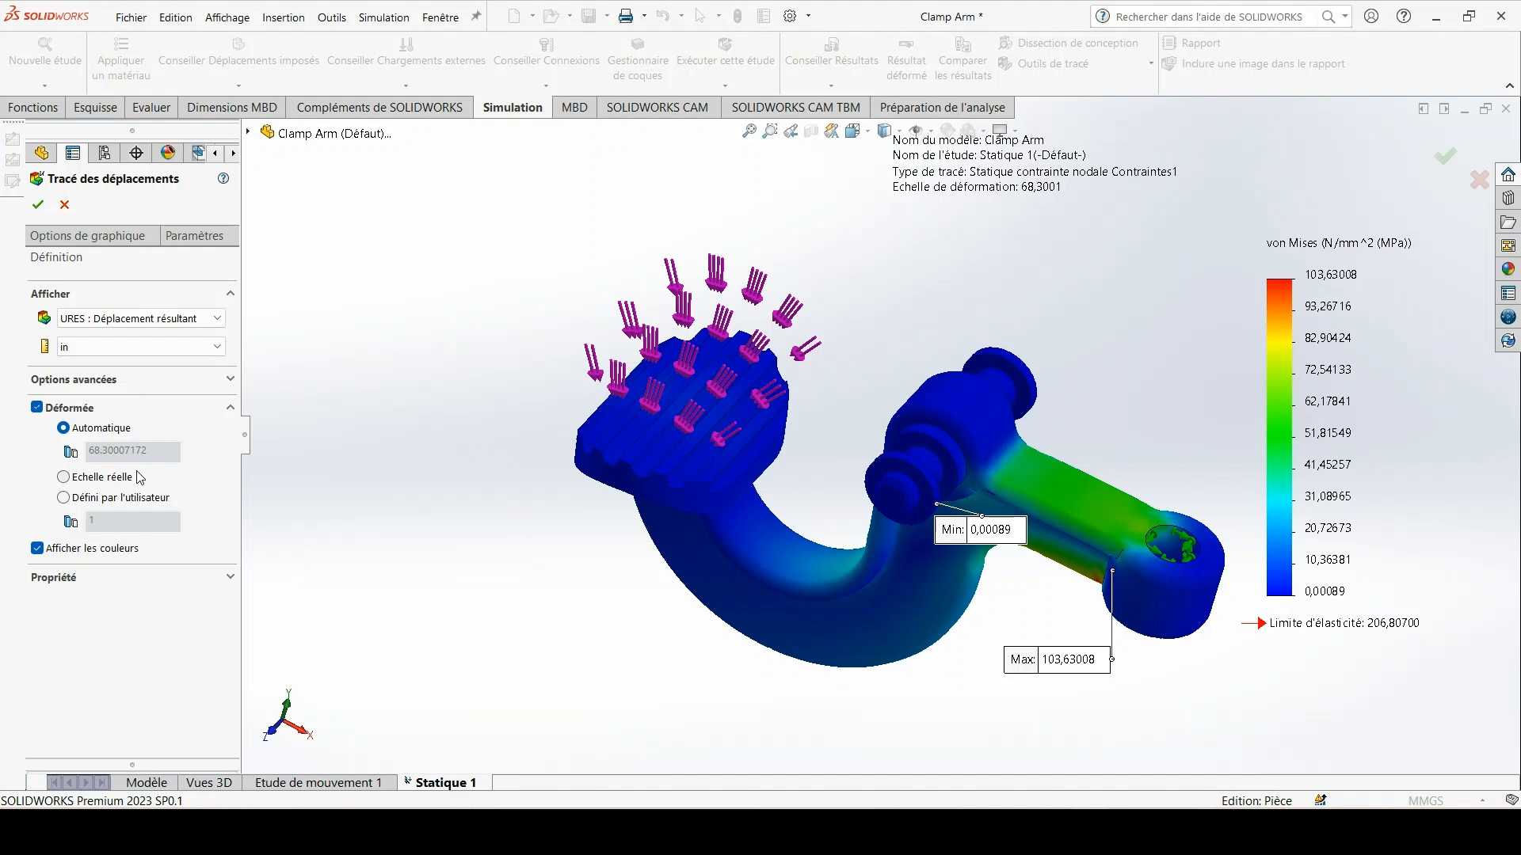
click(118, 236)
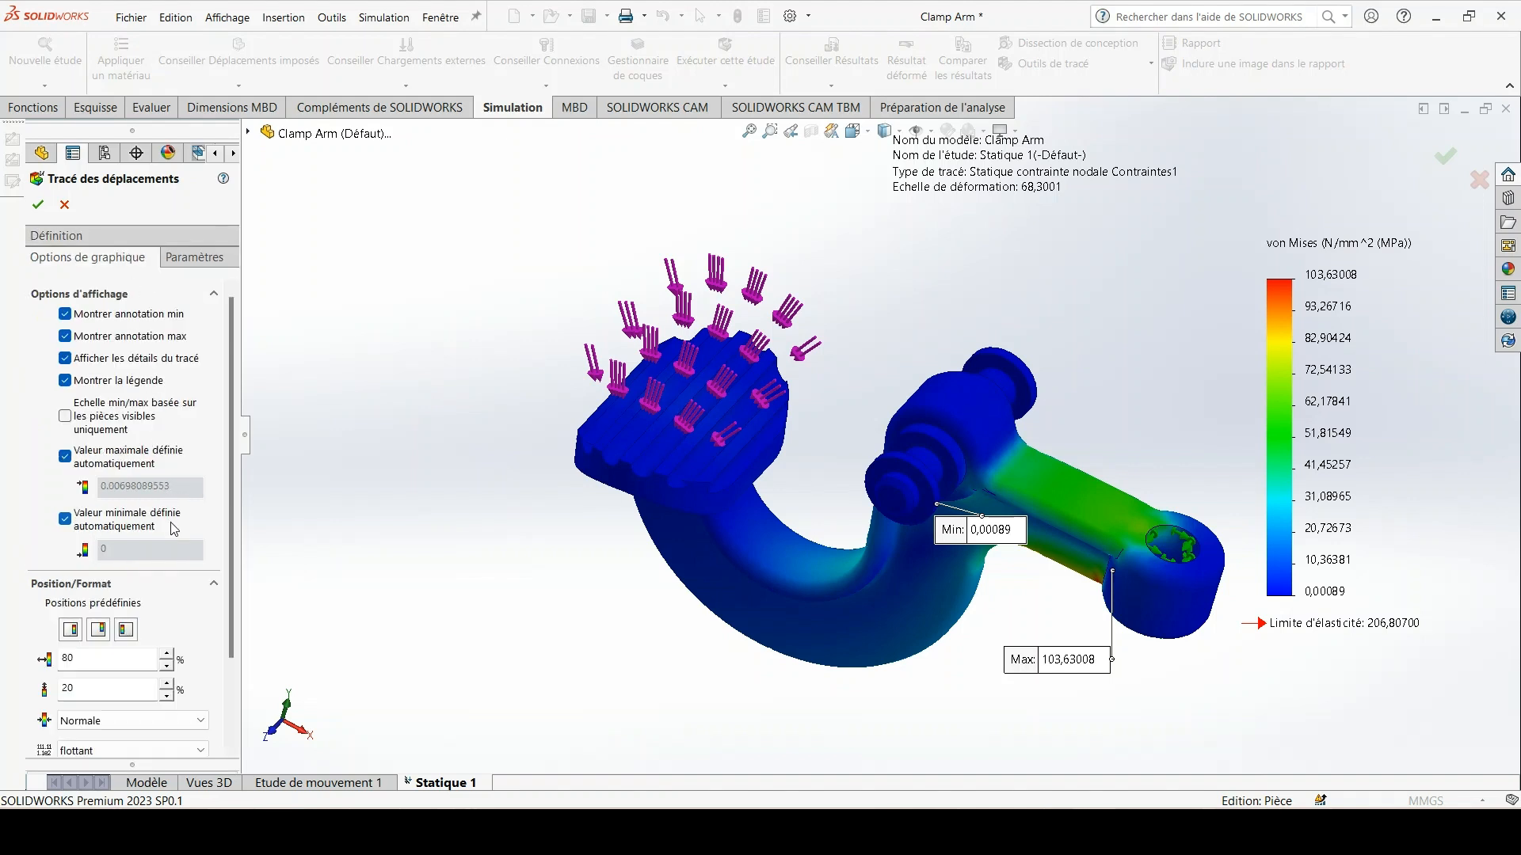
scroll(174, 529, down, 3)
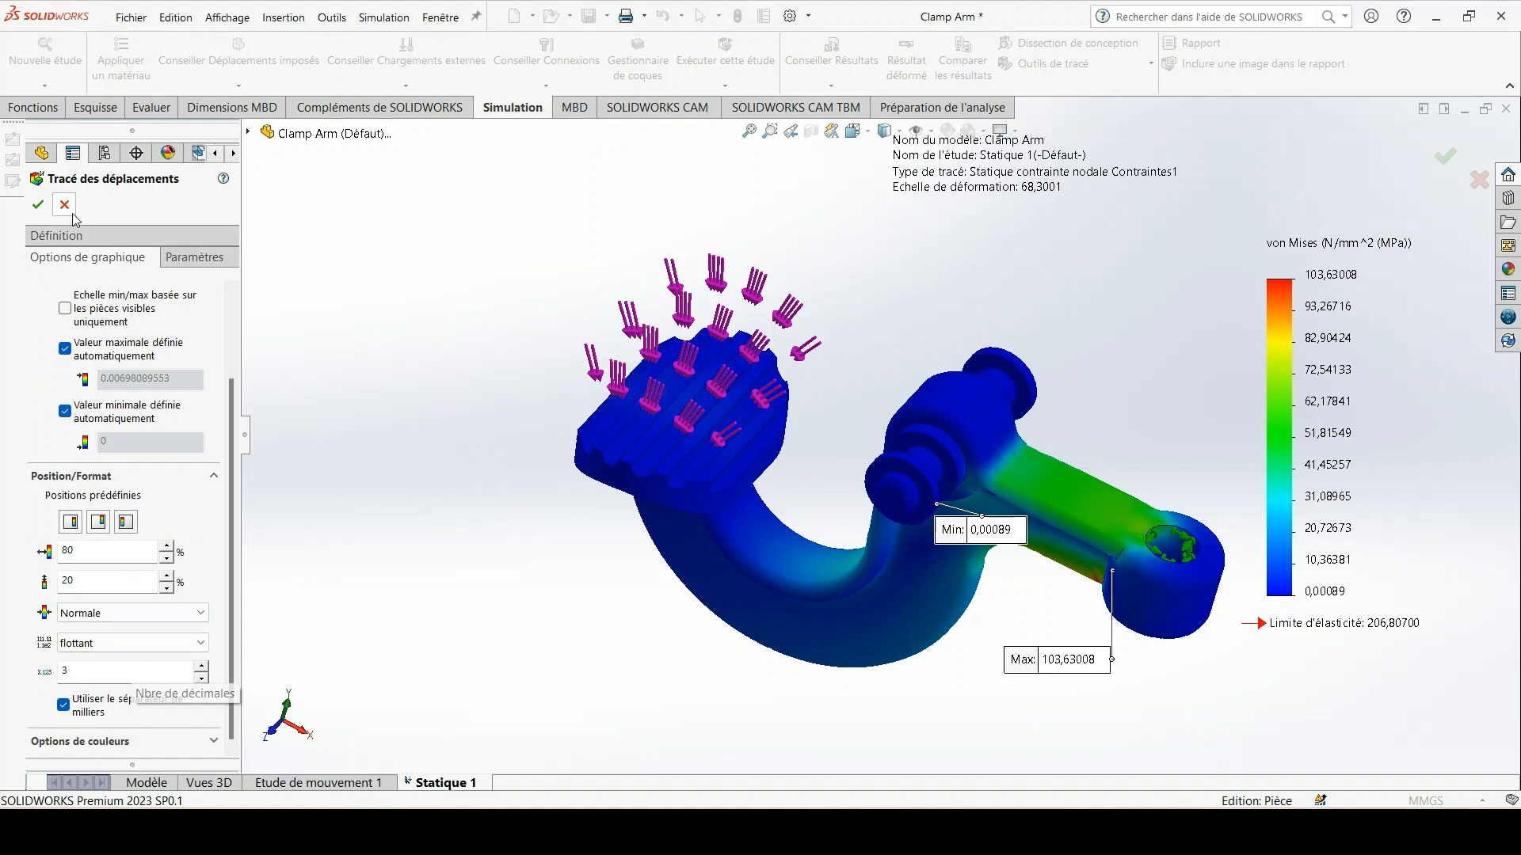
click(37, 204)
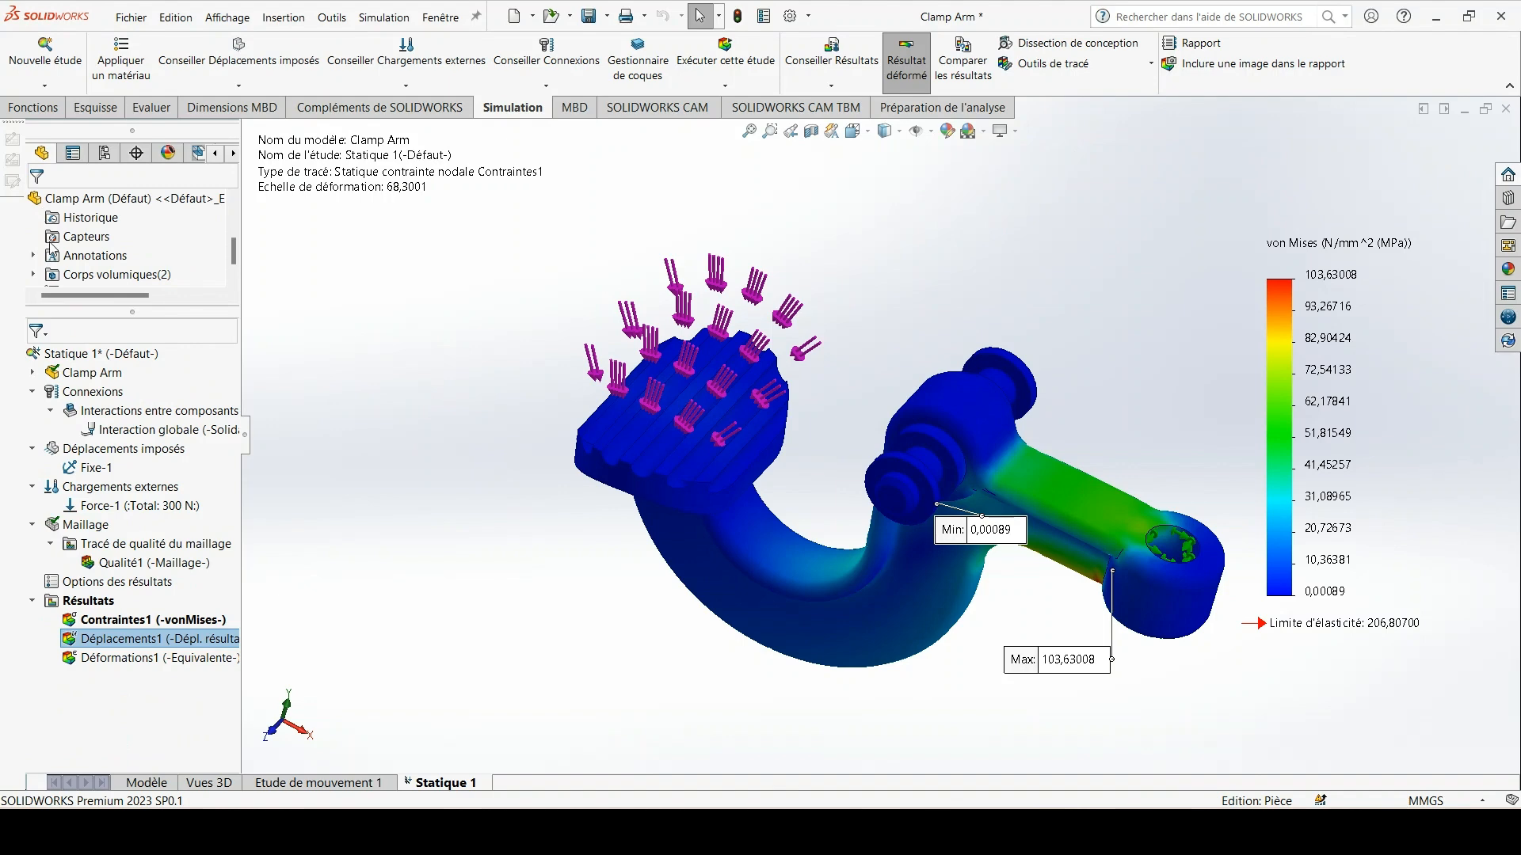
- Display the resultant displacement plot, followed by the equivalent strain plot, on the model
right_click(151, 643)
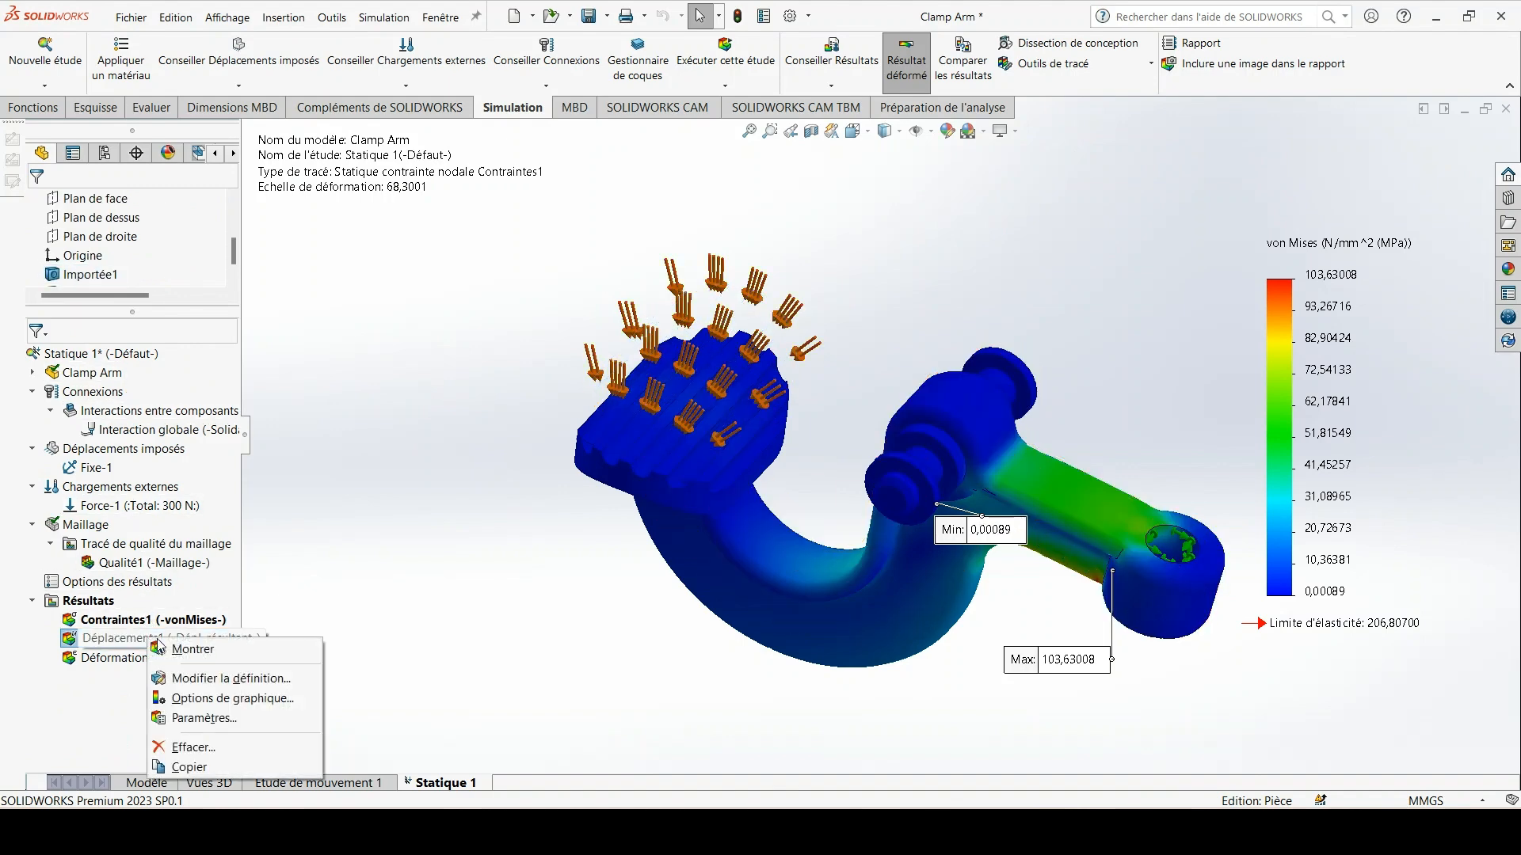
click(192, 649)
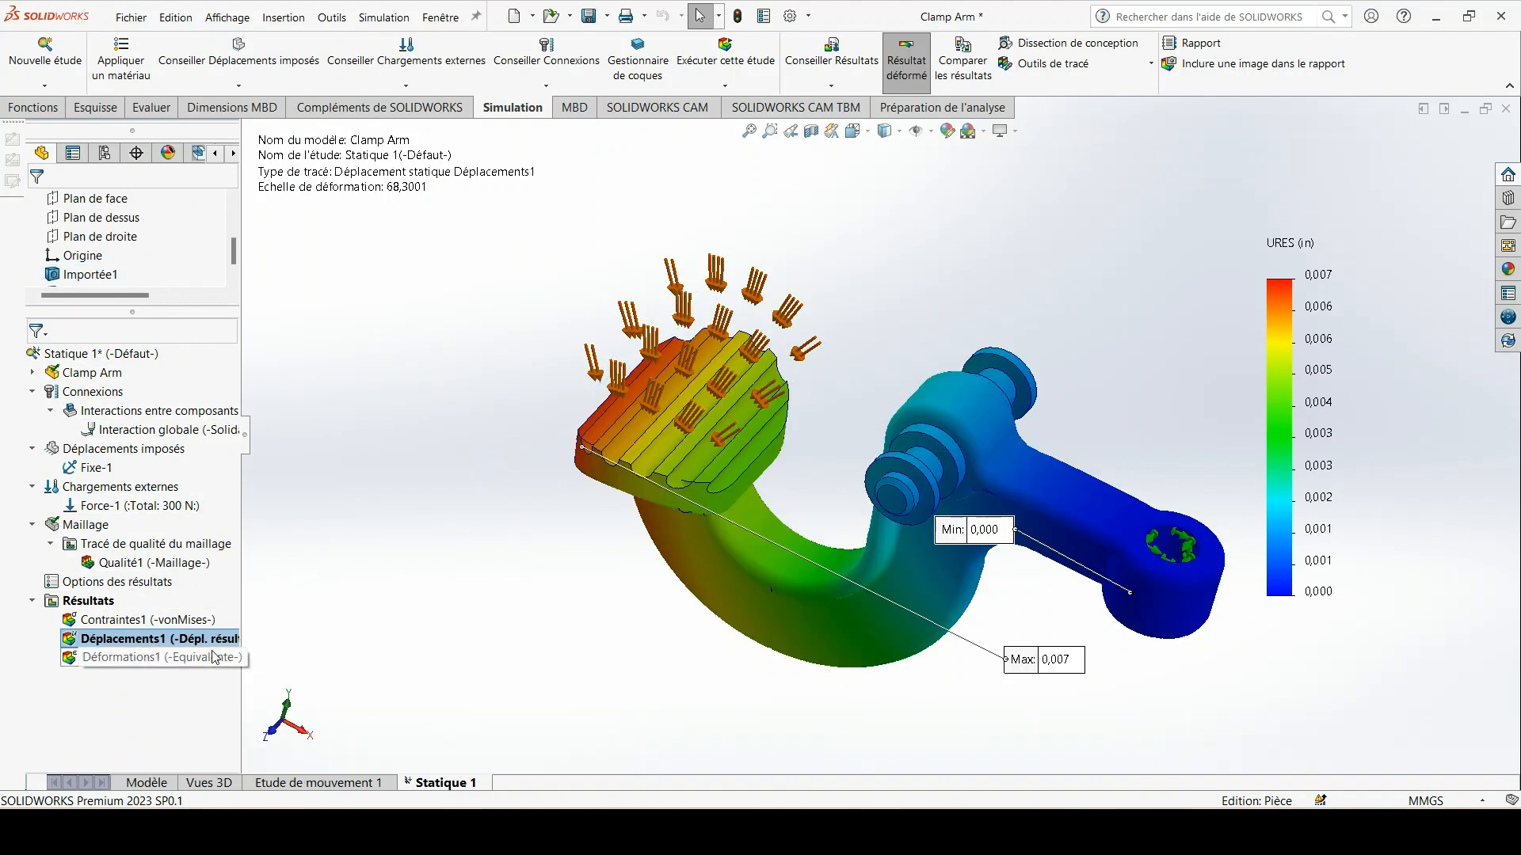
double_click(119, 657)
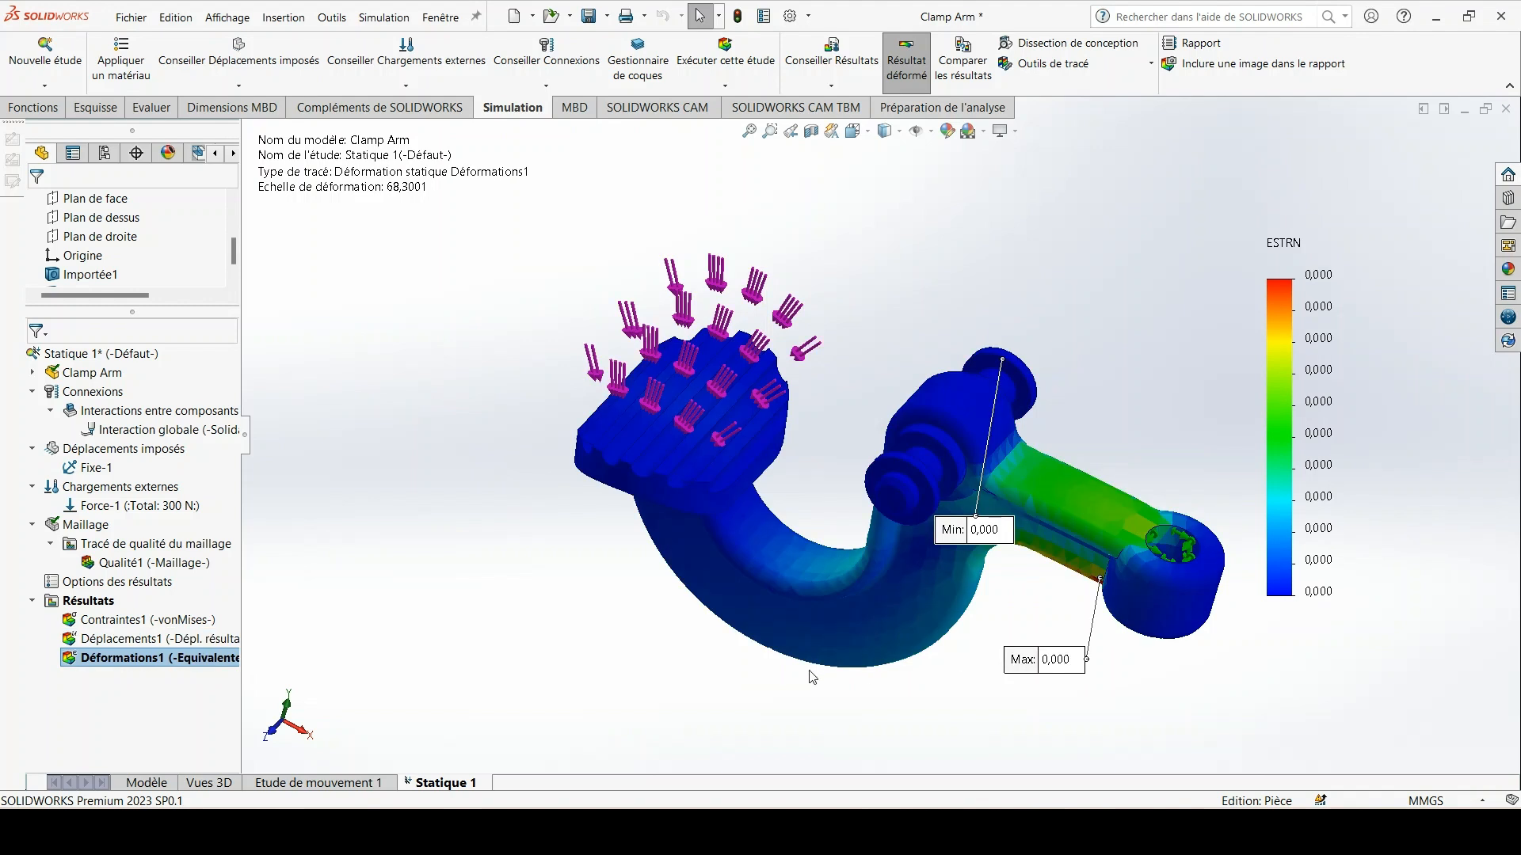